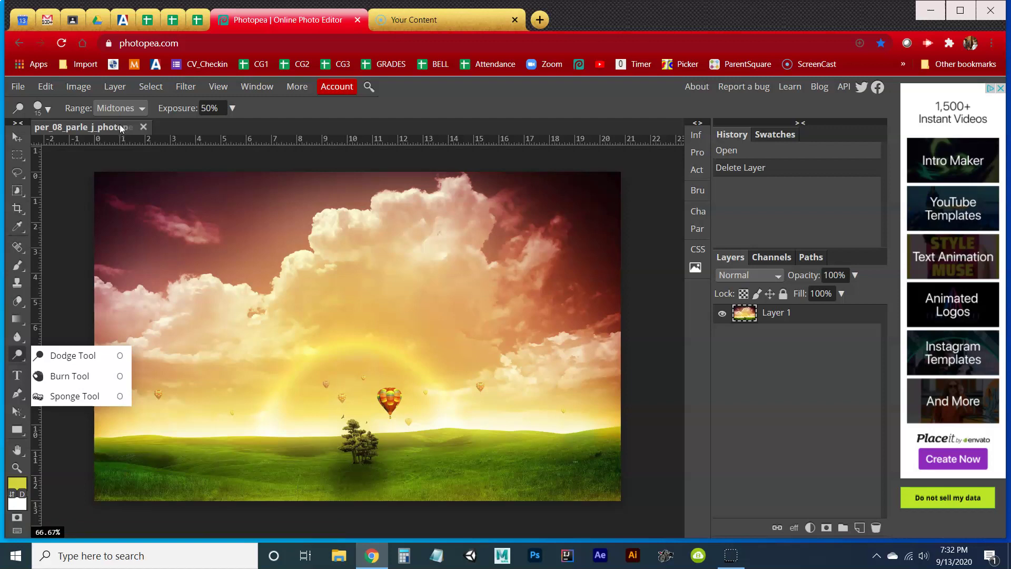
# Duplicate Layer 1 and activate the Dodge tool for working on the copy.
pyautogui.click(121, 128)
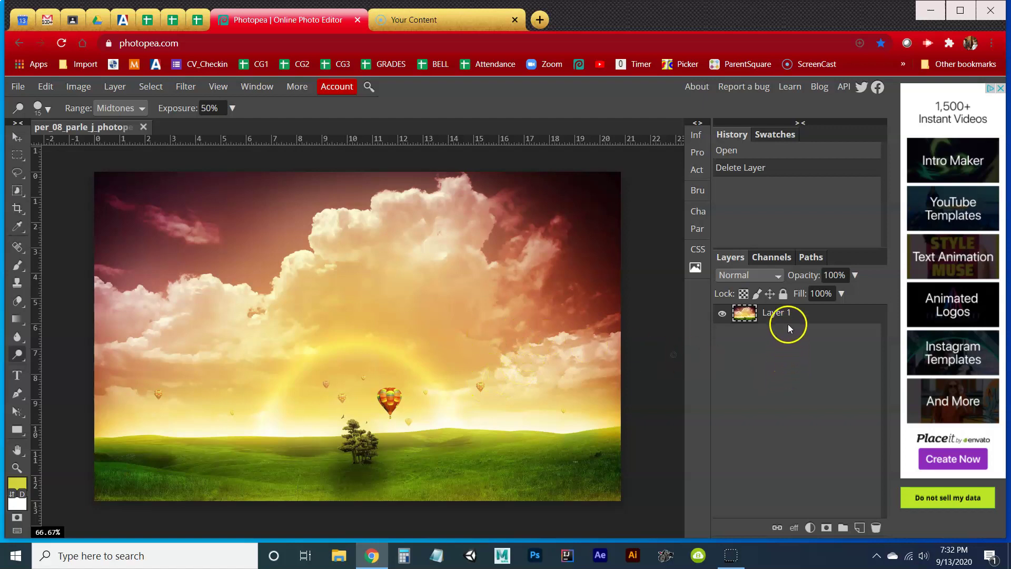
pyautogui.moveTo(786, 315); pyautogui.dragTo(859, 526)
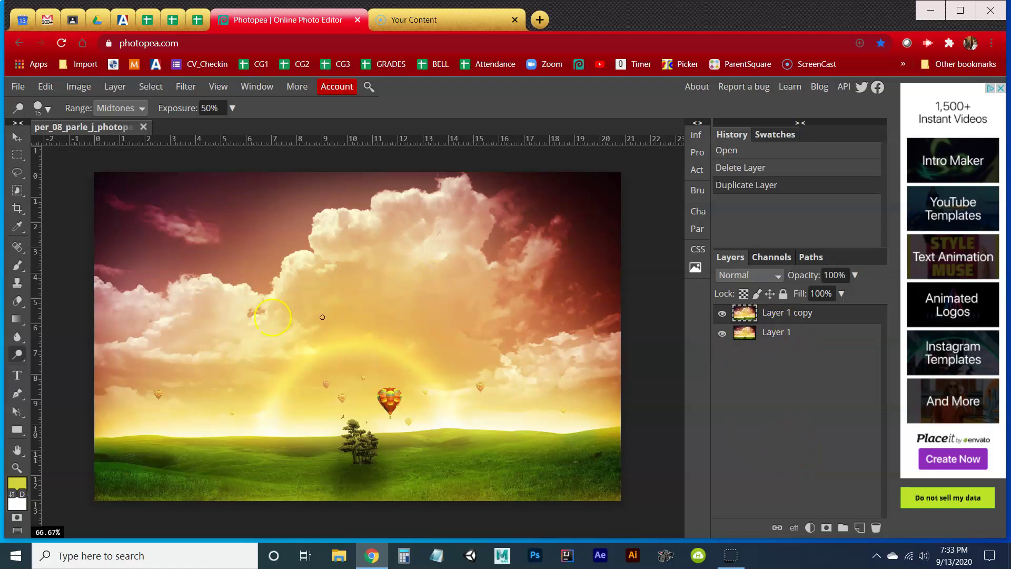
pyautogui.click(19, 354)
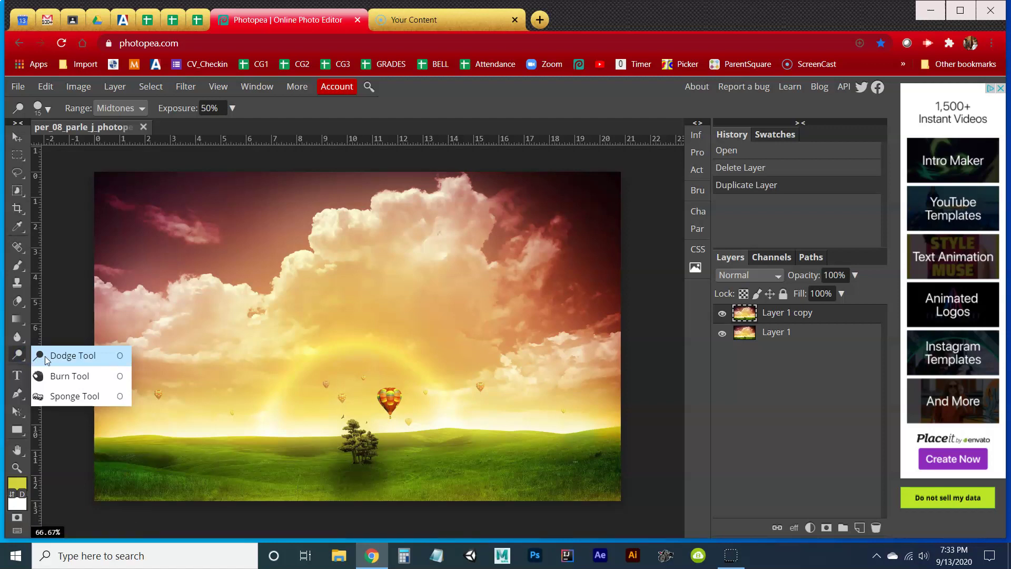
pyautogui.click(55, 380)
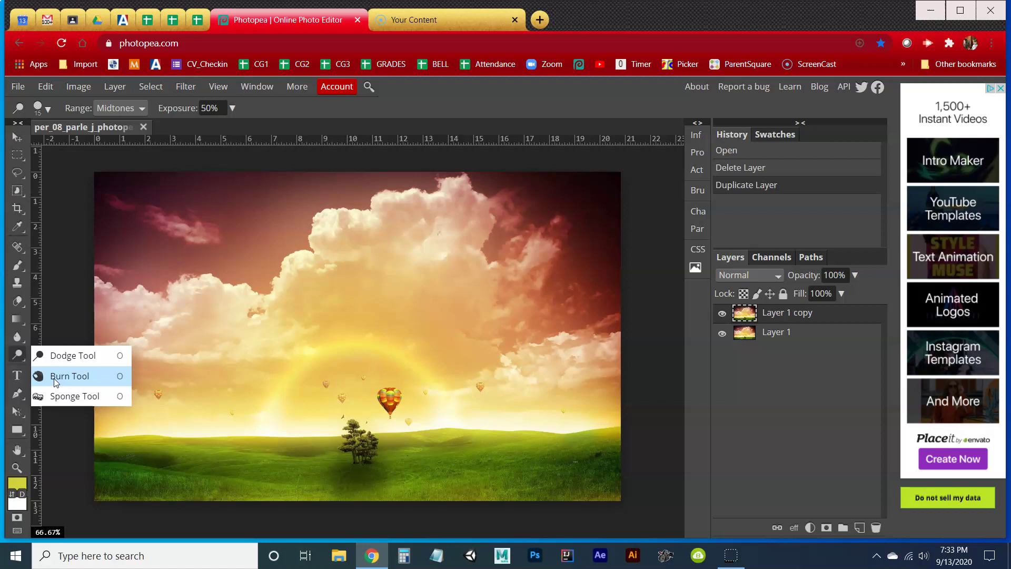
pyautogui.click(64, 399)
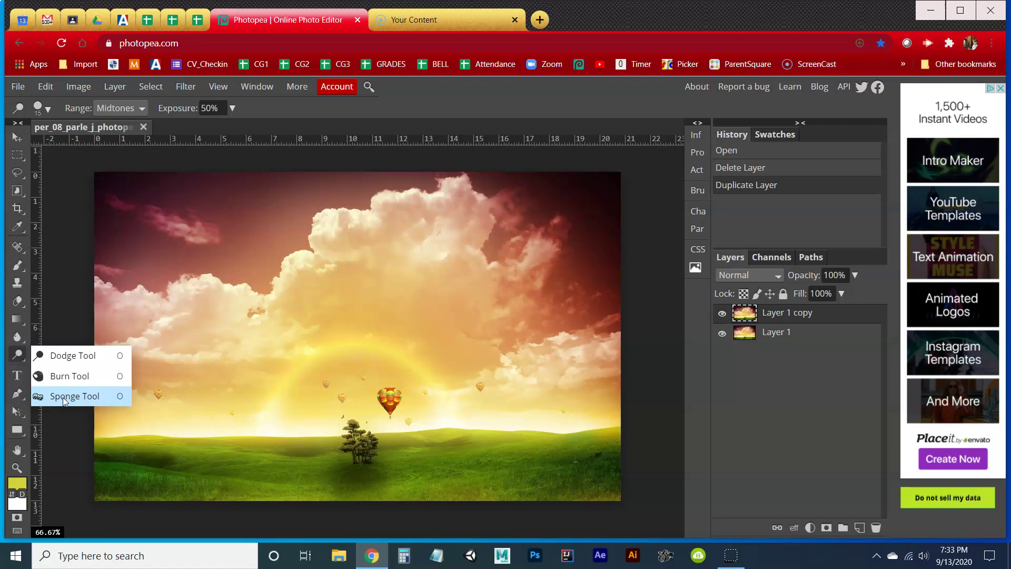
pyautogui.click(64, 357)
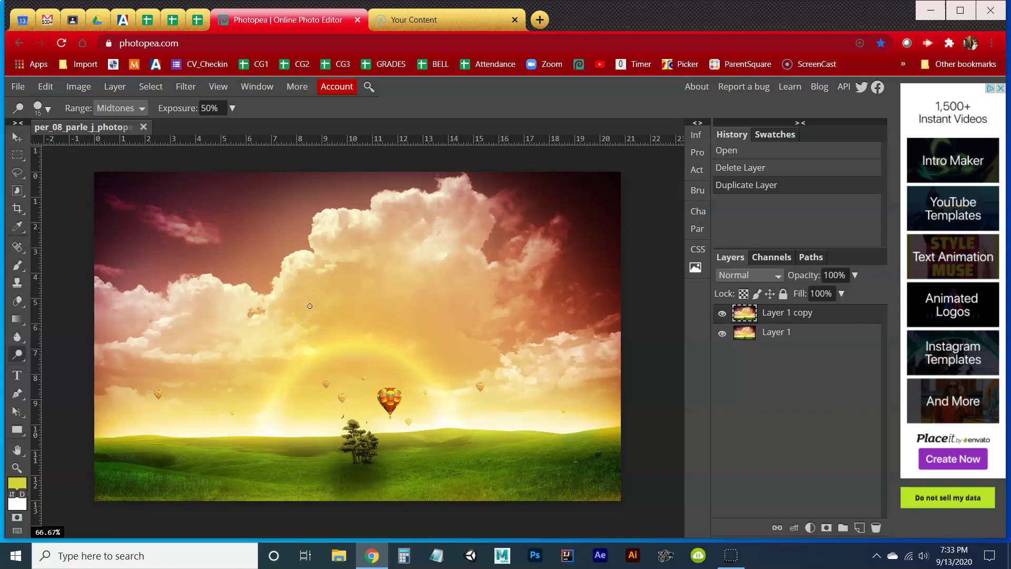
# Set the Dodge brush to a soft tip of 409 px with 0% hardness.
pyautogui.rightClick(310, 306)
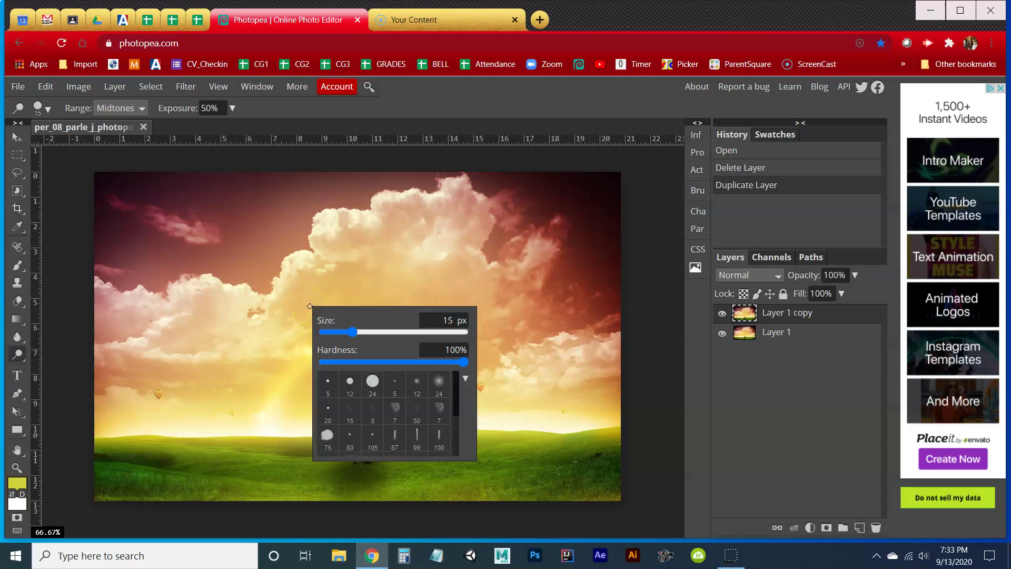
pyautogui.moveTo(355, 333); pyautogui.dragTo(411, 334)
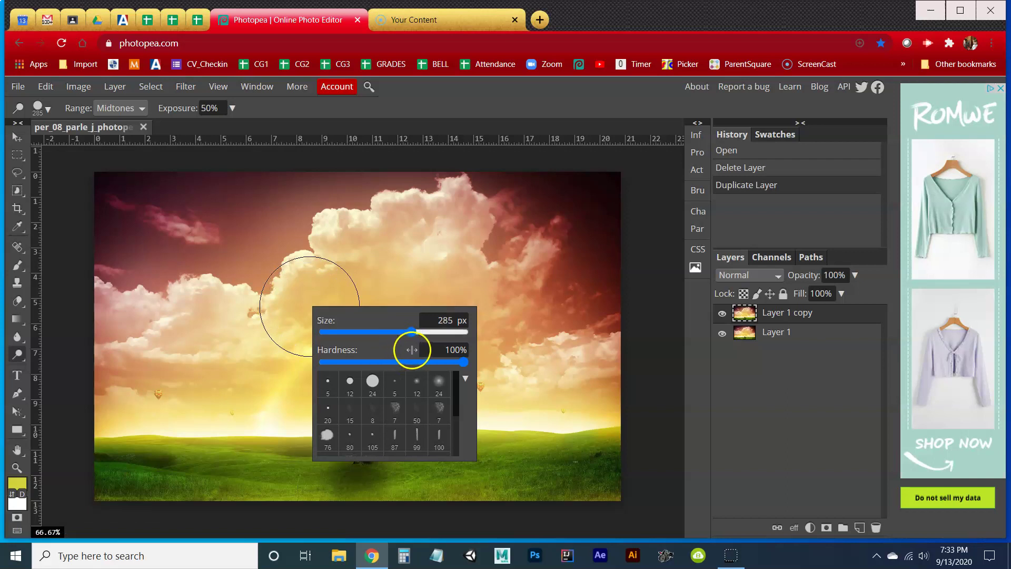
pyautogui.moveTo(462, 363); pyautogui.dragTo(308, 361)
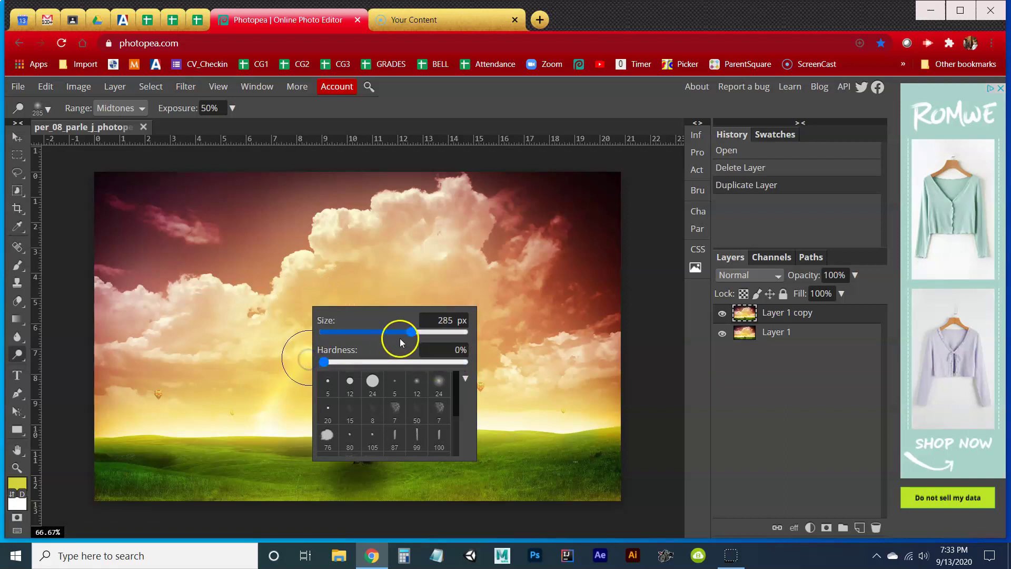
pyautogui.moveTo(411, 333); pyautogui.dragTo(424, 334)
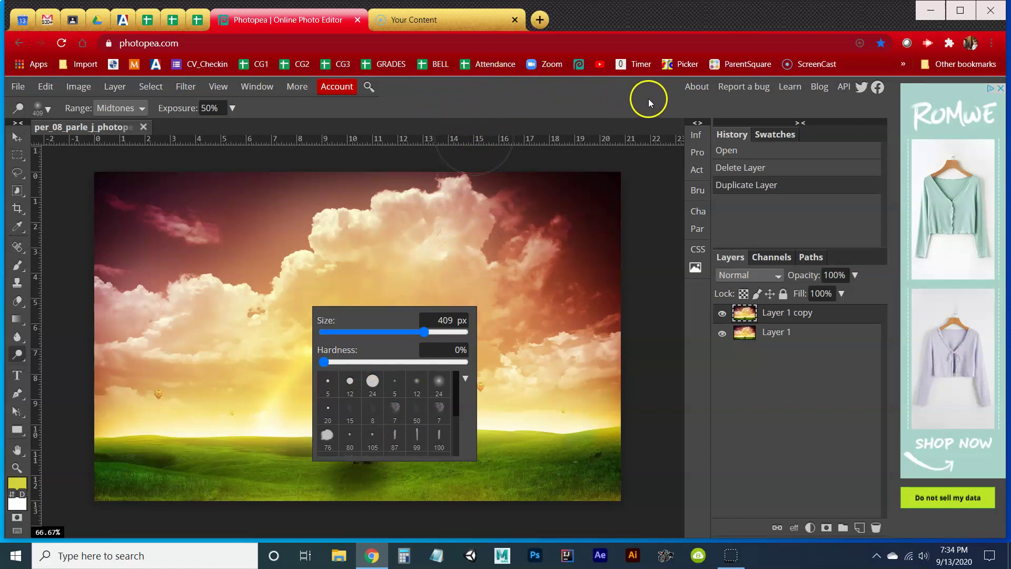
pyautogui.click(554, 96)
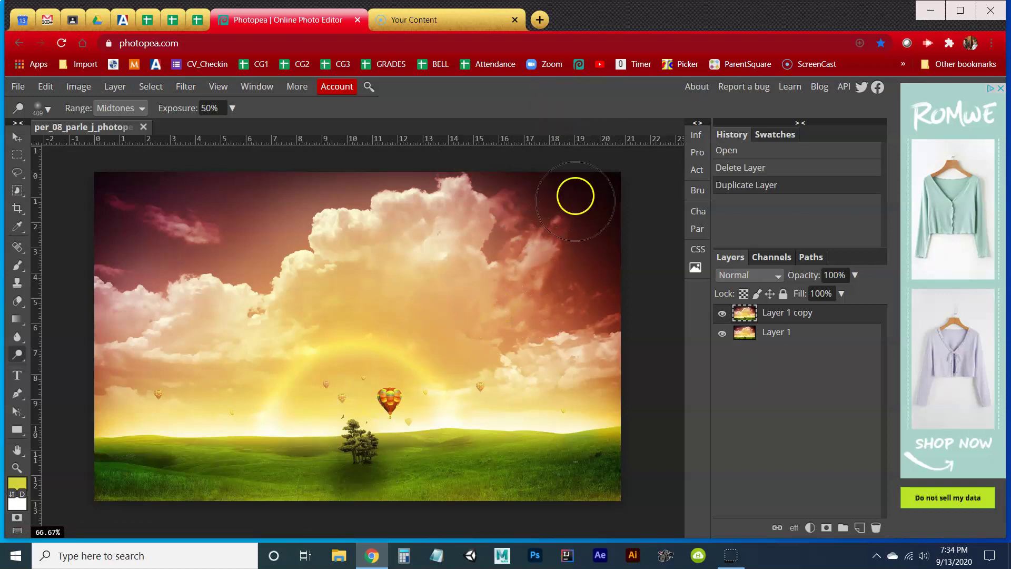
pyautogui.moveTo(578, 241); pyautogui.dragTo(578, 242)
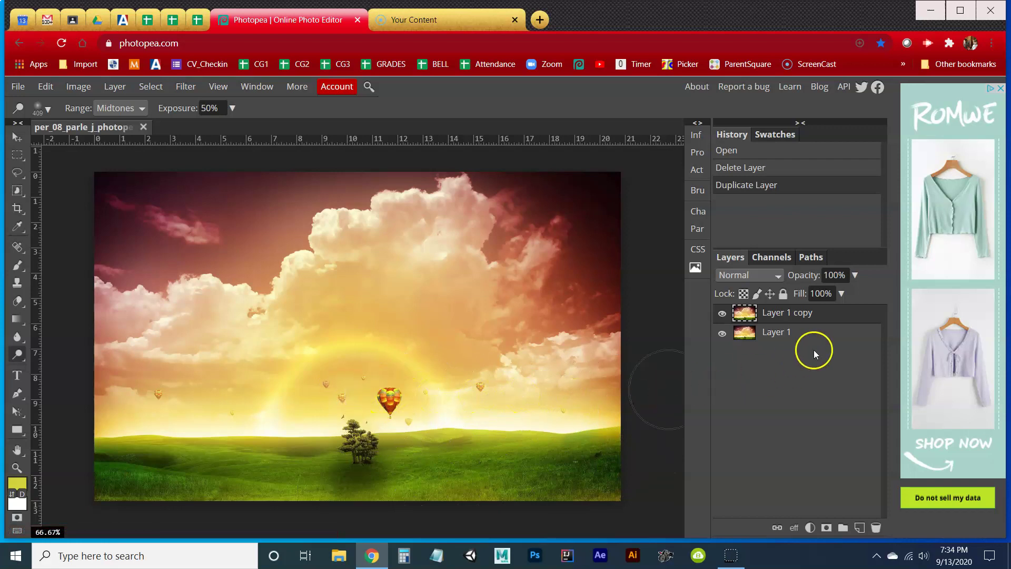
# Lighten the clouds and the sky around the rainbow on Layer 1 copy with the Dodge tool, using the Midtones range.
pyautogui.click(141, 109)
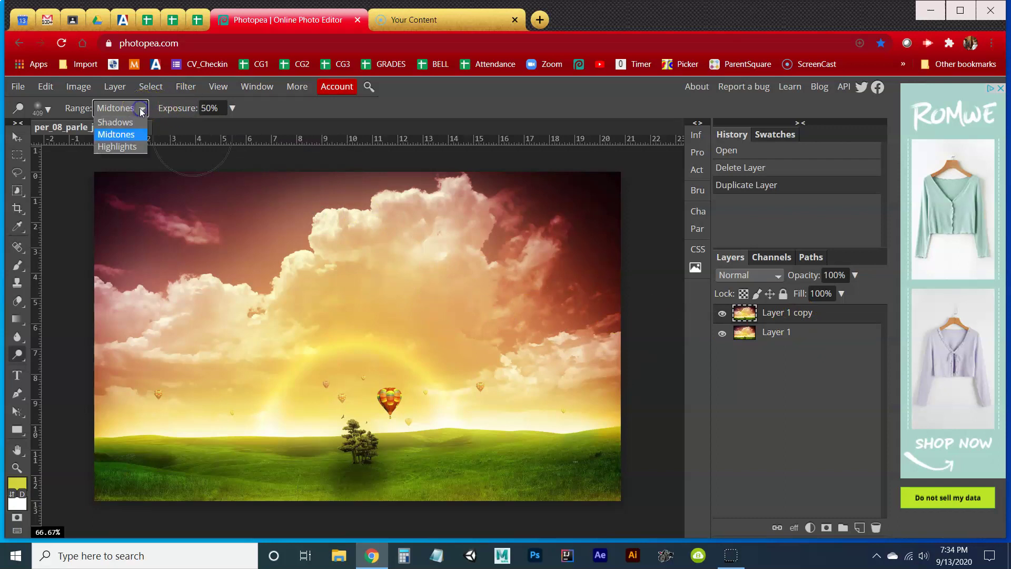
pyautogui.click(134, 138)
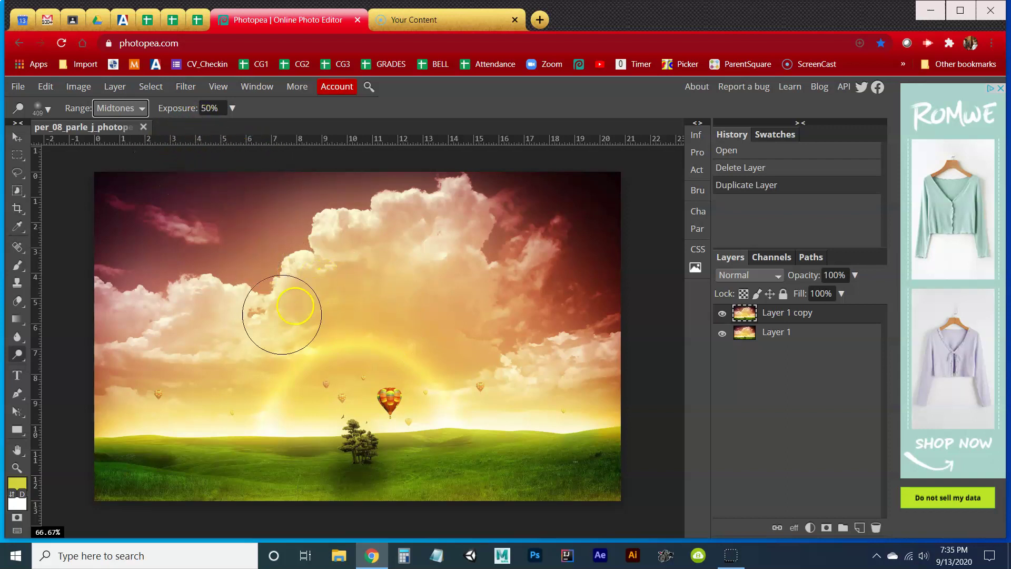
pyautogui.moveTo(124, 418); pyautogui.dragTo(137, 401)
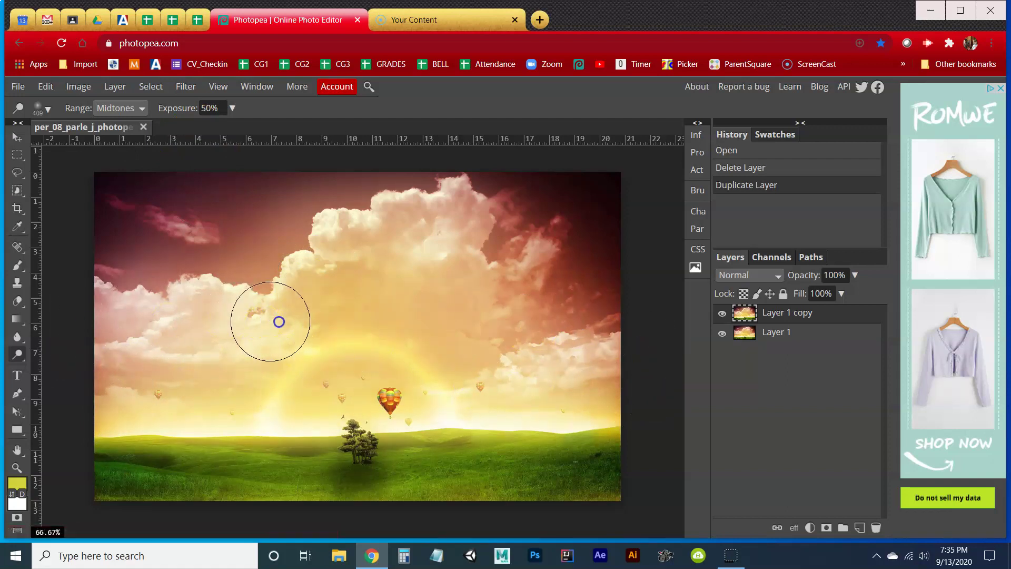
pyautogui.moveTo(450, 211)
pyautogui.mouseDown()
pyautogui.moveTo(438, 259)
pyautogui.moveTo(489, 281)
pyautogui.moveTo(450, 348)
pyautogui.moveTo(550, 367)
pyautogui.moveTo(634, 352)
pyautogui.mouseUp()
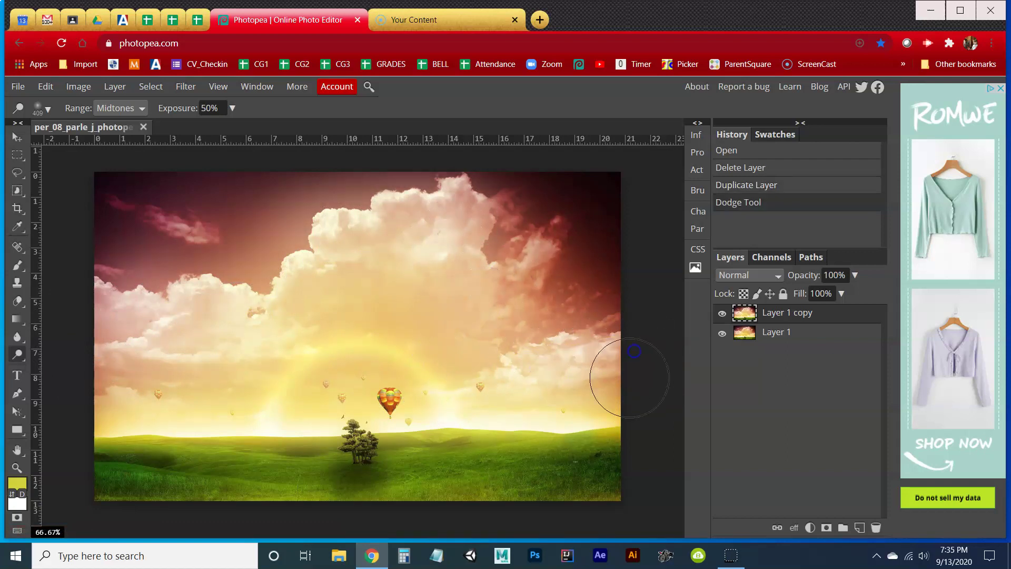
pyautogui.moveTo(429, 384)
pyautogui.mouseDown()
pyautogui.moveTo(206, 379)
pyautogui.moveTo(101, 404)
pyautogui.moveTo(139, 395)
pyautogui.moveTo(356, 408)
pyautogui.moveTo(561, 403)
pyautogui.moveTo(673, 377)
pyautogui.moveTo(586, 338)
pyautogui.moveTo(111, 373)
pyautogui.moveTo(90, 333)
pyautogui.moveTo(165, 312)
pyautogui.moveTo(290, 330)
pyautogui.moveTo(341, 288)
pyautogui.moveTo(357, 245)
pyautogui.moveTo(346, 265)
pyautogui.moveTo(436, 272)
pyautogui.moveTo(444, 201)
pyautogui.moveTo(466, 205)
pyautogui.moveTo(437, 276)
pyautogui.moveTo(458, 348)
pyautogui.moveTo(492, 369)
pyautogui.moveTo(606, 363)
pyautogui.moveTo(616, 386)
pyautogui.moveTo(534, 390)
pyautogui.moveTo(363, 356)
pyautogui.mouseUp()
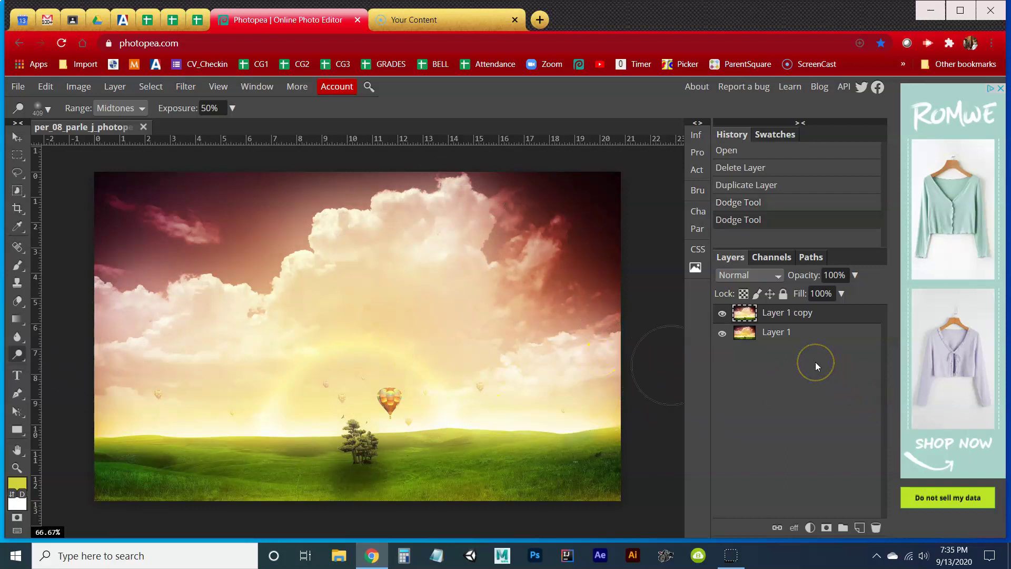
# Compare the dodged sky with the original by toggling the visibility of Layer 1 copy, leaving it shown.
pyautogui.click(723, 314)
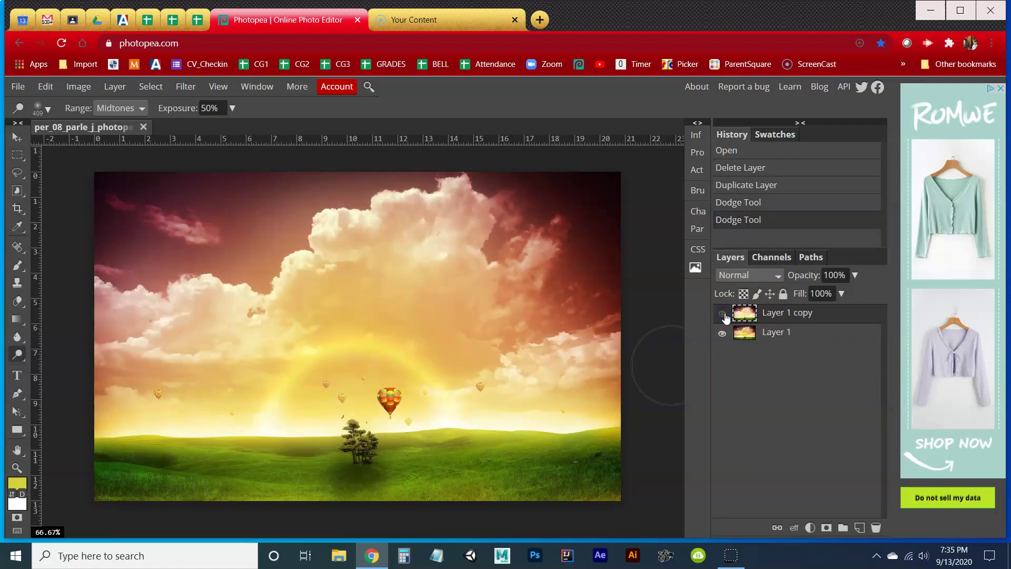
pyautogui.click(723, 314)
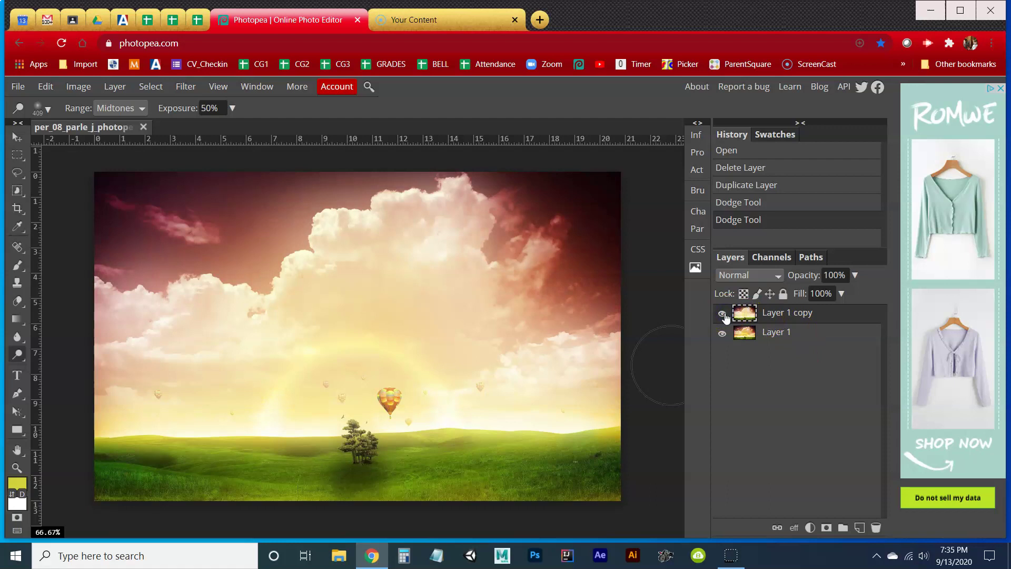
pyautogui.click(723, 314)
pyautogui.click(723, 314)
pyautogui.click(723, 314)
pyautogui.click(723, 314)
pyautogui.click(723, 314)
pyautogui.click(723, 314)
pyautogui.click(723, 314)
pyautogui.click(723, 314)
pyautogui.click(722, 314)
pyautogui.click(722, 314)
# Switch to the Burn tool and set its brush to 145 px with 49% hardness.
pyautogui.rightClick(18, 354)
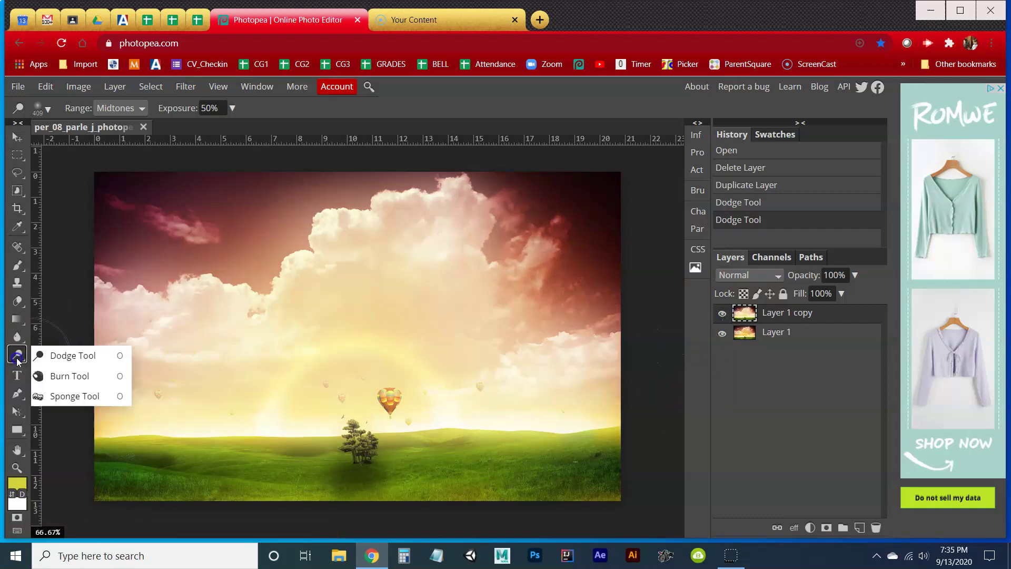
pyautogui.click(53, 375)
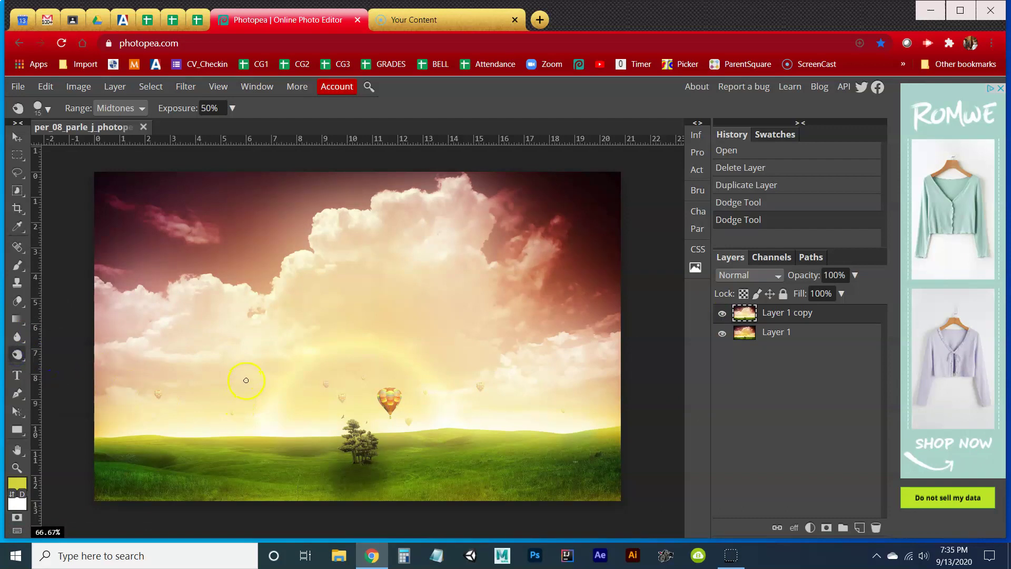
pyautogui.rightClick(267, 339)
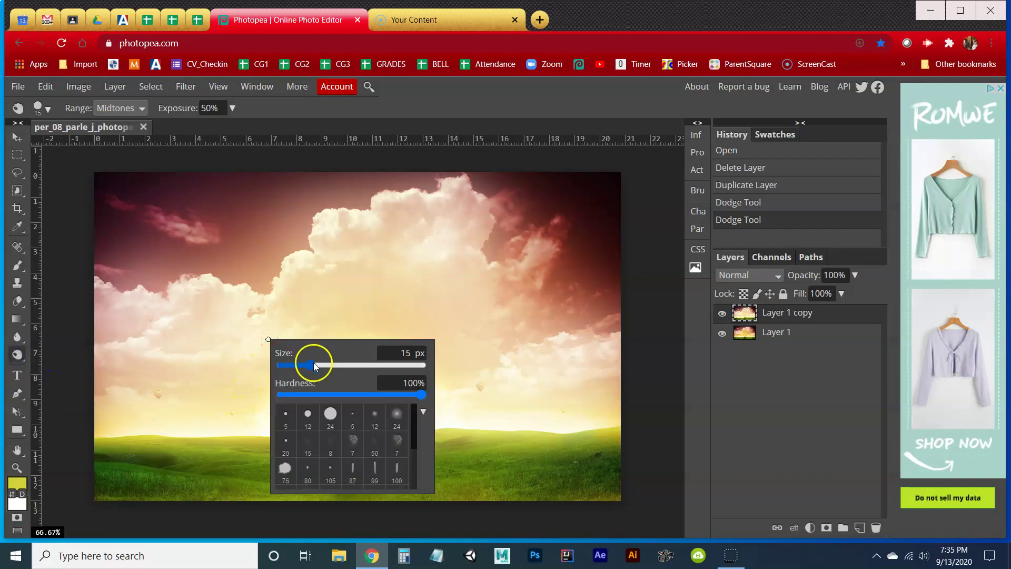
pyautogui.moveTo(350, 373); pyautogui.dragTo(350, 375)
pyautogui.click(350, 395)
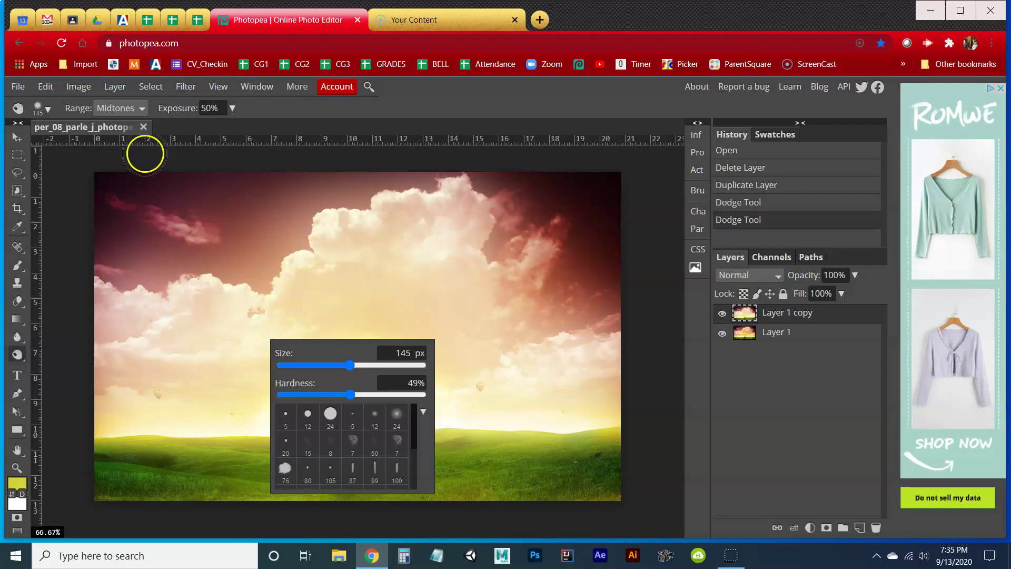
pyautogui.click(500, 104)
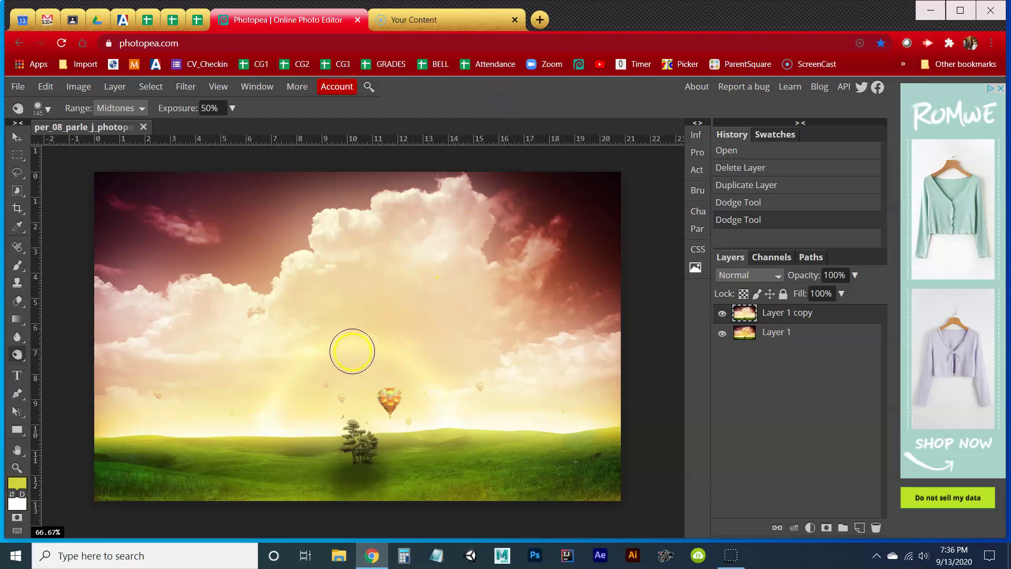
# Try larger and smaller Burn brush sizes over the image, finishing at 150 px.
pyautogui.press(']')
pyautogui.press(']')
pyautogui.press(']')
pyautogui.press(']')
pyautogui.press(']')
pyautogui.press(']')
pyautogui.press(']')
pyautogui.press(']')
pyautogui.press('[')
pyautogui.press('[')
pyautogui.press('[')
pyautogui.press('[')
pyautogui.press('[')
pyautogui.press('[')
pyautogui.press('[')
pyautogui.press('[')
pyautogui.press(']')
pyautogui.press(']')
pyautogui.press(']')
pyautogui.press(']')
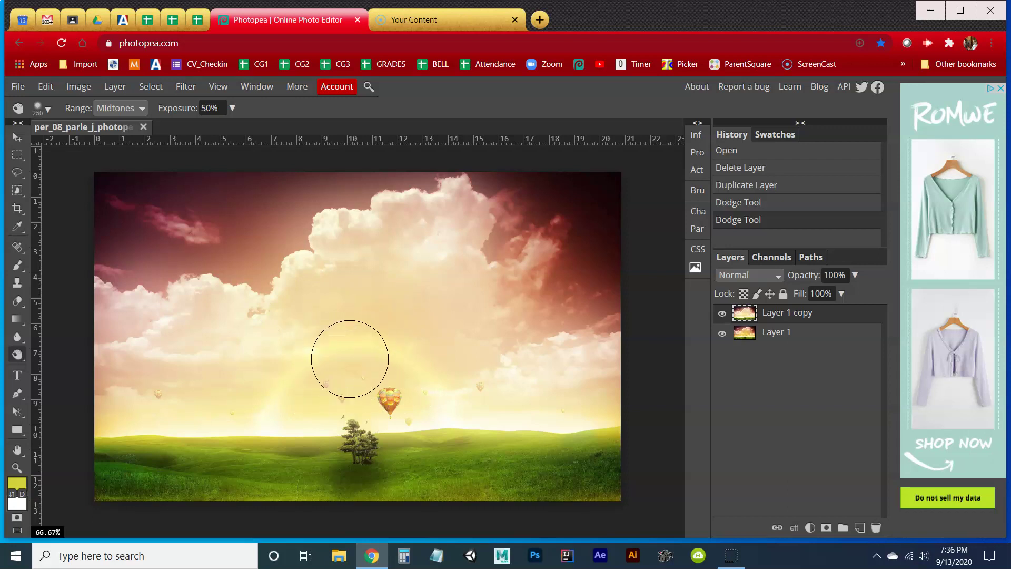
pyautogui.press(']')
pyautogui.press(']')
pyautogui.press(']')
pyautogui.press('[')
pyautogui.press('[')
pyautogui.press('[')
pyautogui.press('[')
pyautogui.press('[')
pyautogui.press('[')
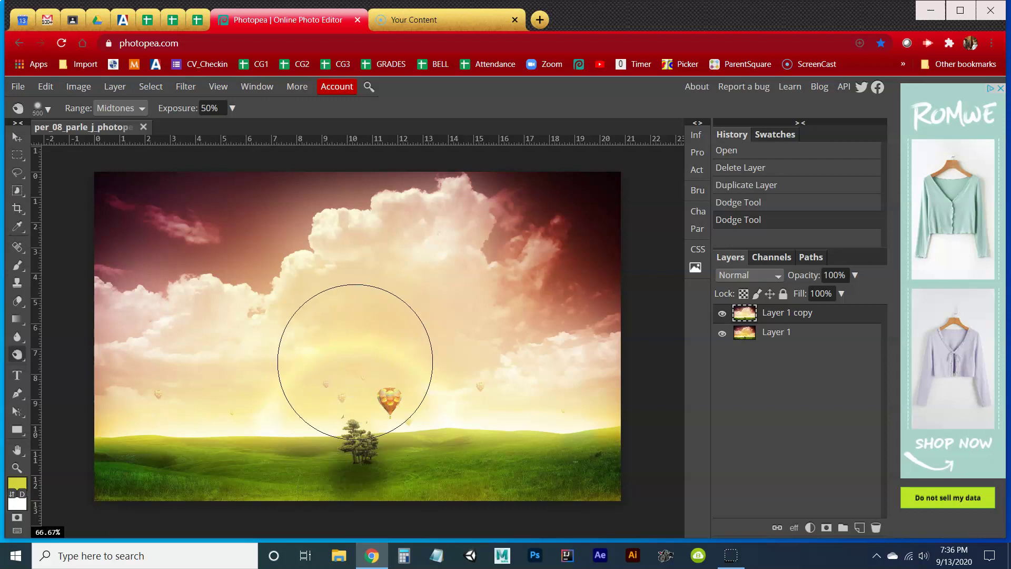
pyautogui.press('[')
pyautogui.click(357, 376)
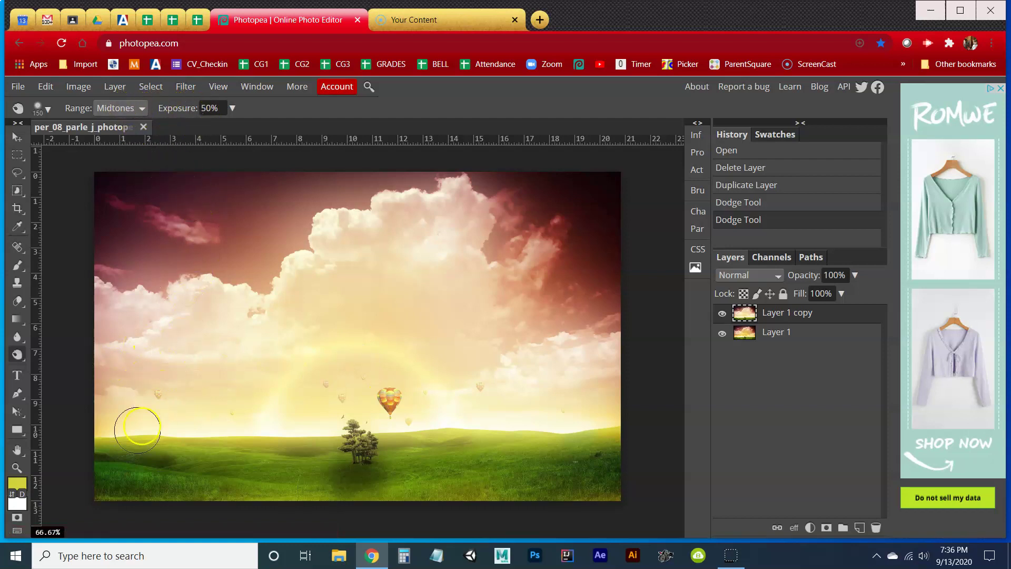
# Darken the whole grass field and the tree on Layer 1 copy with the Burn tool.
pyautogui.moveTo(154, 499)
pyautogui.mouseDown()
pyautogui.moveTo(584, 490)
pyautogui.moveTo(625, 469)
pyautogui.moveTo(138, 479)
pyautogui.moveTo(91, 467)
pyautogui.mouseUp()
pyautogui.moveTo(154, 460); pyautogui.dragTo(627, 450)
pyautogui.moveTo(643, 492)
pyautogui.mouseDown()
pyautogui.moveTo(104, 510)
pyautogui.moveTo(632, 471)
pyautogui.moveTo(93, 463)
pyautogui.moveTo(88, 454)
pyautogui.moveTo(646, 448)
pyautogui.moveTo(638, 487)
pyautogui.mouseUp()
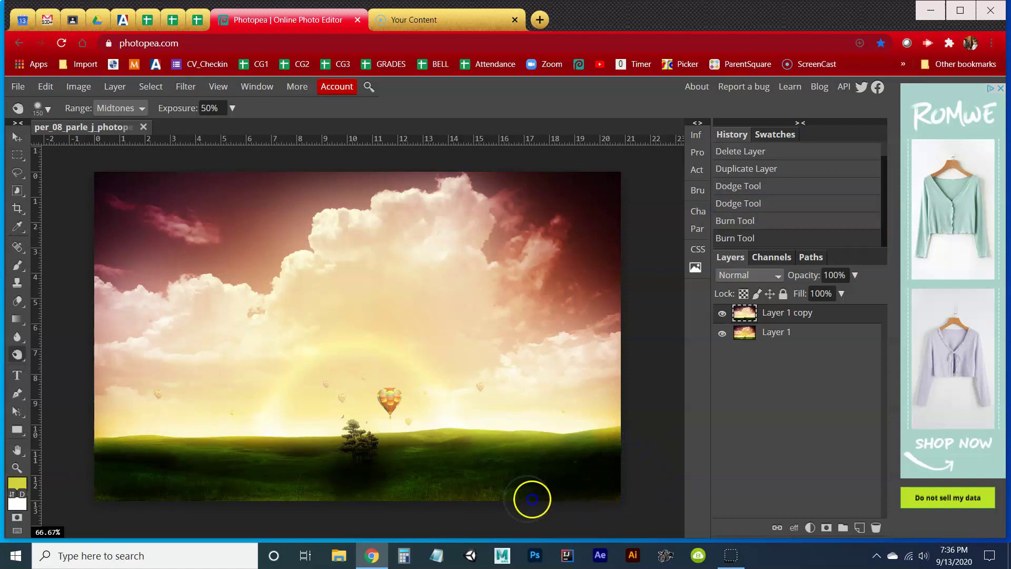
pyautogui.moveTo(106, 507); pyautogui.dragTo(648, 501)
pyautogui.click(361, 440)
pyautogui.moveTo(362, 439); pyautogui.dragTo(355, 437)
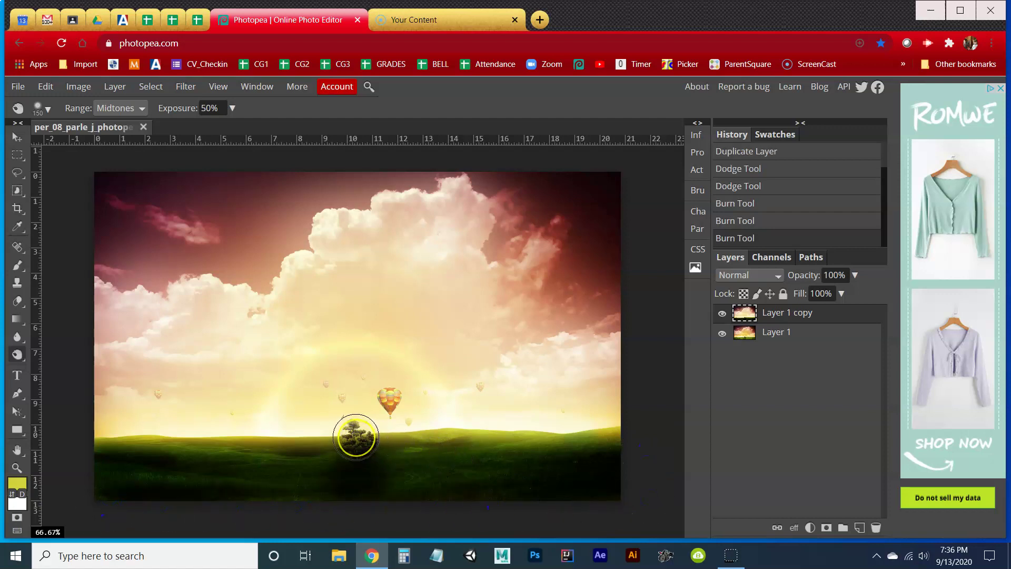
pyautogui.click(355, 431)
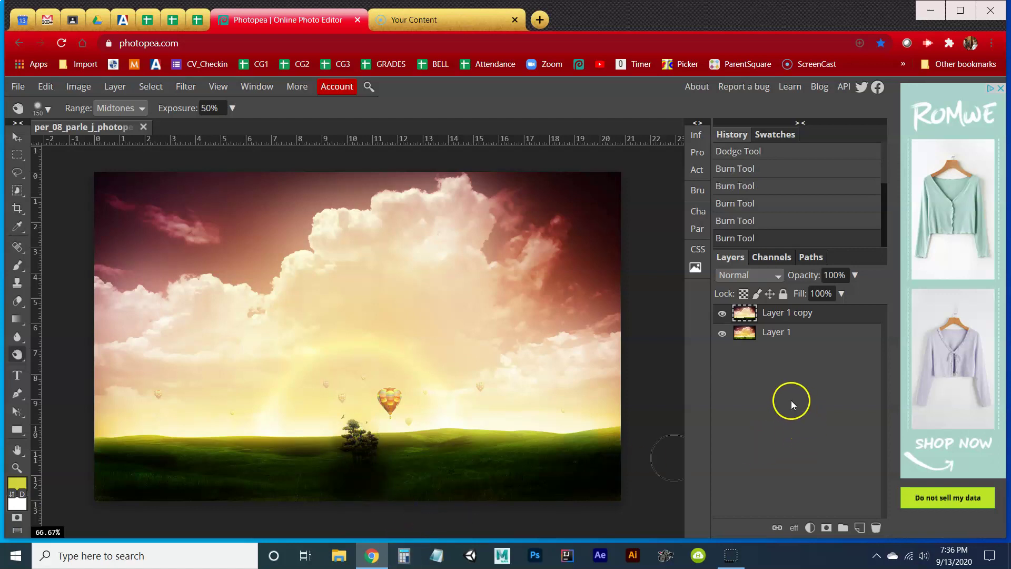
# Compare the dodged and burned copy with the original by repeatedly hiding and showing Layer 1 copy.
pyautogui.click(722, 314)
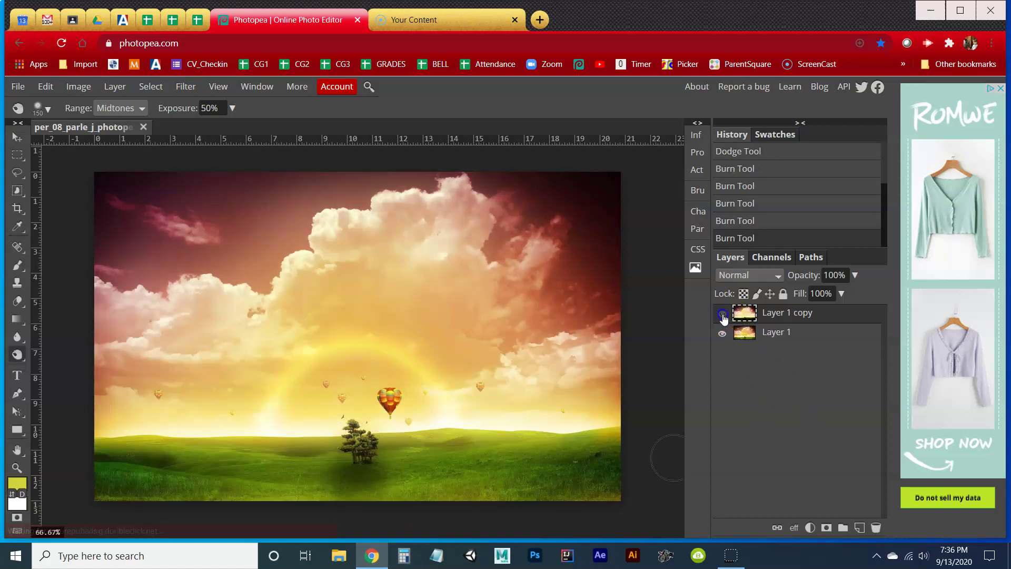
pyautogui.click(722, 314)
pyautogui.click(722, 314)
pyautogui.click(722, 314)
pyautogui.click(722, 314)
pyautogui.click(722, 314)
pyautogui.click(722, 314)
pyautogui.click(722, 314)
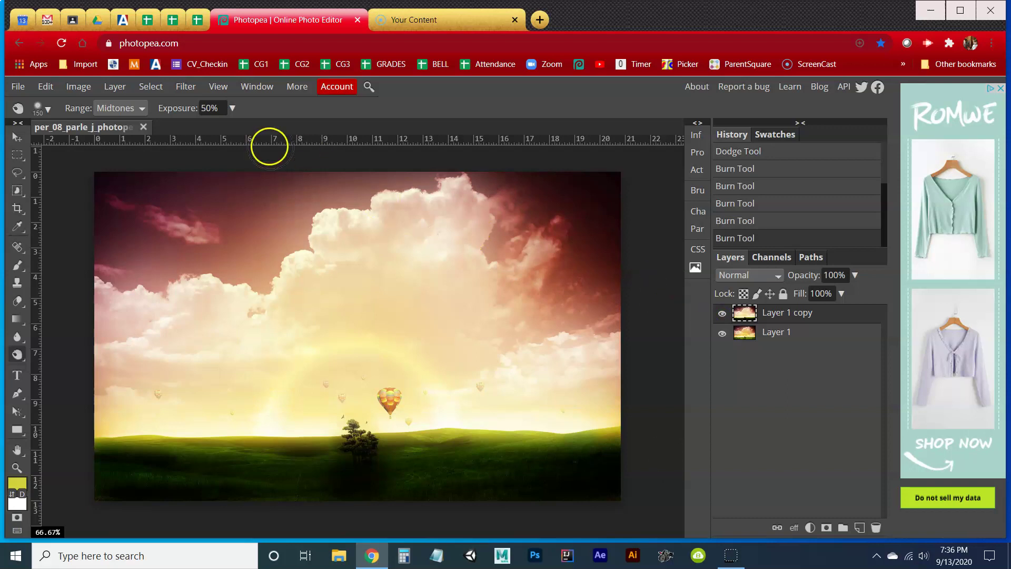
pyautogui.click(721, 315)
pyautogui.click(721, 315)
pyautogui.click(721, 315)
pyautogui.click(721, 315)
# Switch to the Sponge tool and enlarge its brush to 350 px.
pyautogui.rightClick(14, 357)
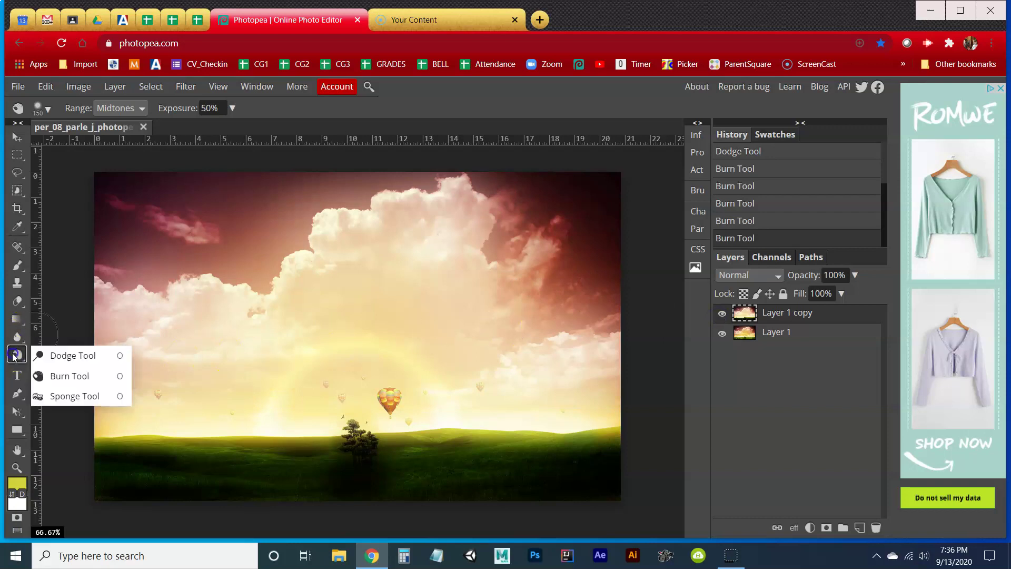
pyautogui.click(72, 396)
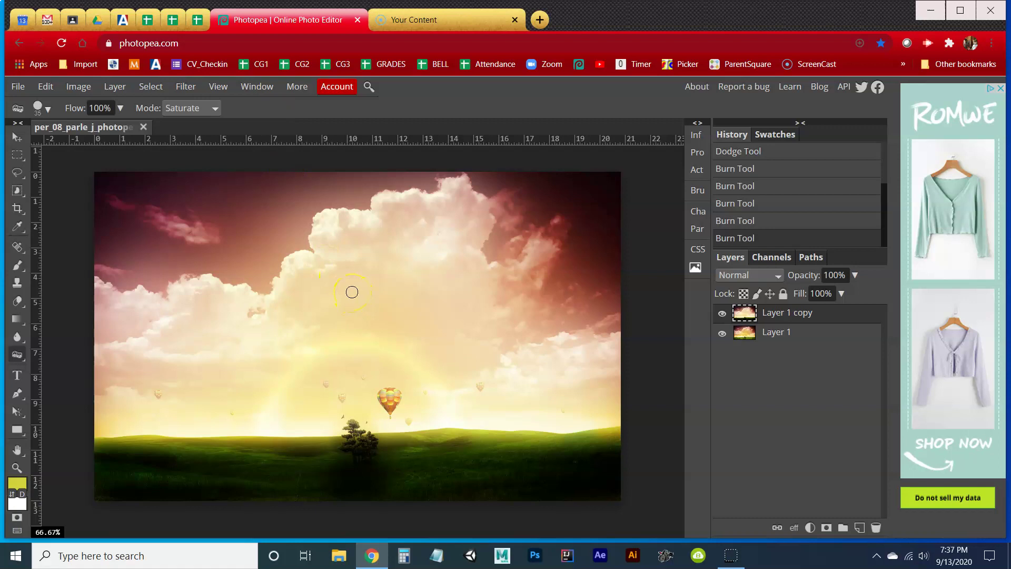
pyautogui.press(']')
pyautogui.press(']')
pyautogui.press(']')
pyautogui.press(']')
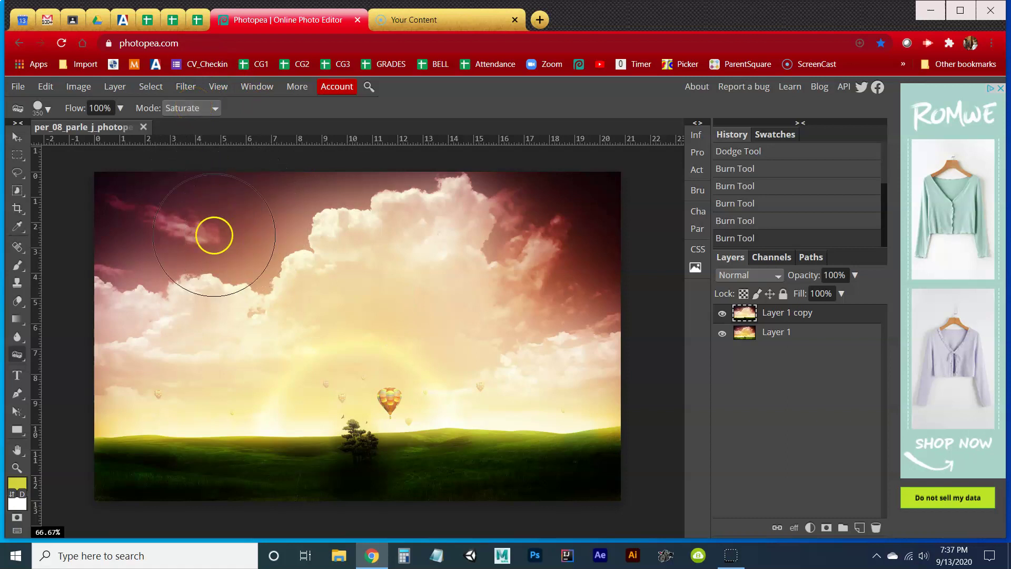
# Saturate the red sky around the clouds on Layer 1 copy with the Sponge brush set to 0% hardness.
pyautogui.moveTo(179, 217)
pyautogui.mouseDown()
pyautogui.moveTo(100, 262)
pyautogui.moveTo(342, 201)
pyautogui.moveTo(231, 298)
pyautogui.mouseUp()
pyautogui.hotkey('ctrl', 'z')
pyautogui.rightClick(333, 299)
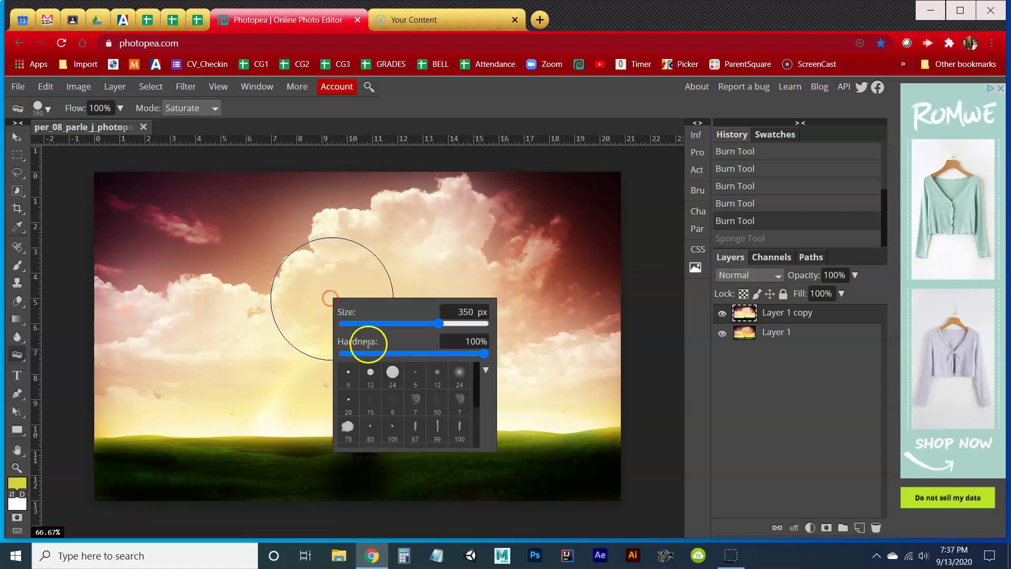
pyautogui.moveTo(392, 355); pyautogui.dragTo(322, 358)
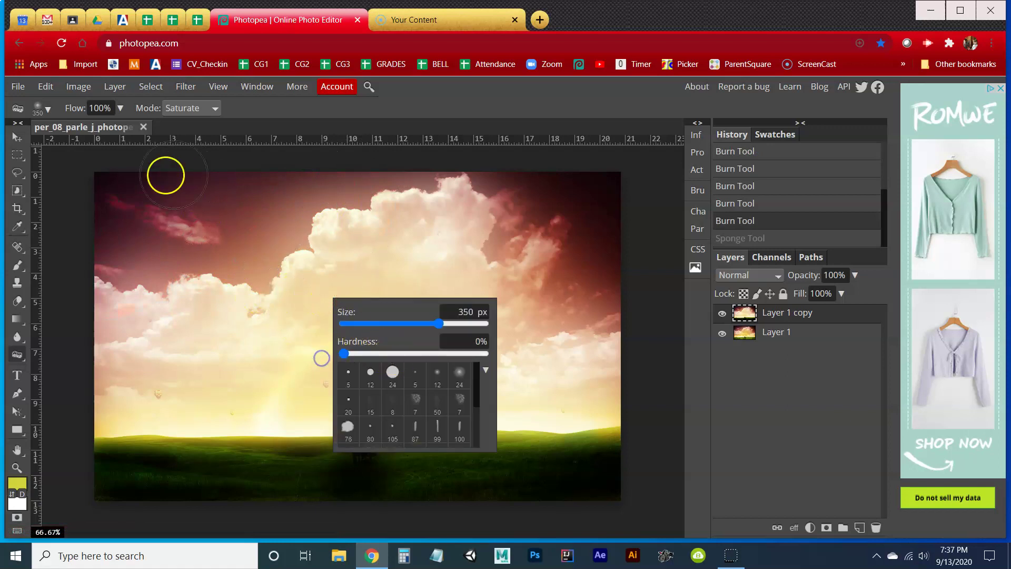
pyautogui.click(129, 128)
pyautogui.moveTo(207, 188)
pyautogui.mouseDown()
pyautogui.moveTo(91, 194)
pyautogui.moveTo(103, 262)
pyautogui.moveTo(297, 181)
pyautogui.moveTo(306, 189)
pyautogui.moveTo(245, 265)
pyautogui.moveTo(302, 201)
pyautogui.moveTo(356, 185)
pyautogui.moveTo(526, 187)
pyautogui.moveTo(513, 256)
pyautogui.moveTo(526, 319)
pyautogui.moveTo(582, 322)
pyautogui.mouseUp()
pyautogui.moveTo(547, 201)
pyautogui.mouseDown()
pyautogui.moveTo(593, 212)
pyautogui.moveTo(594, 300)
pyautogui.mouseUp()
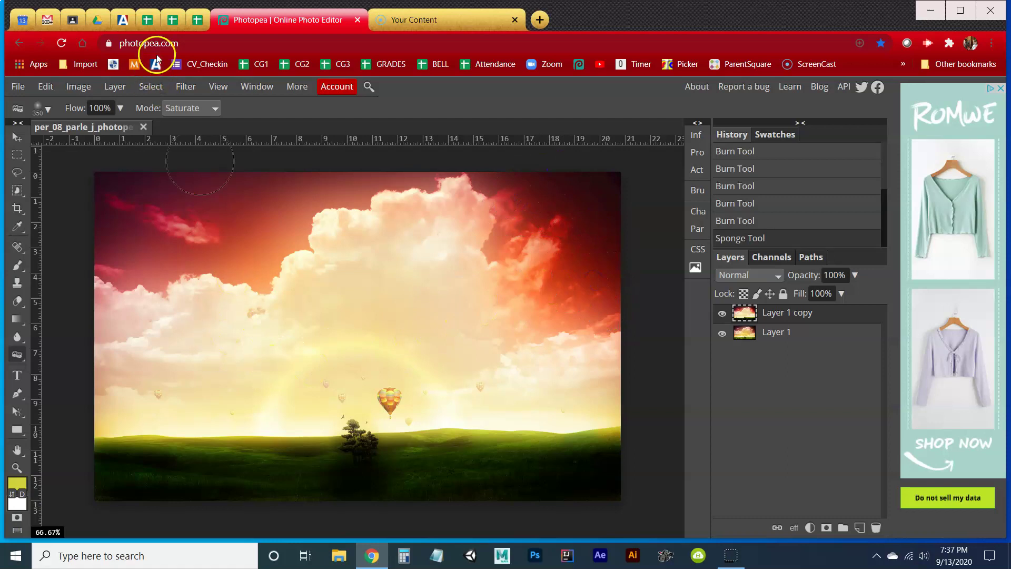
# Desaturate the large hot-air balloon with the Sponge tool in Desaturate mode, using a 44 px brush.
pyautogui.click(187, 108)
pyautogui.click(188, 122)
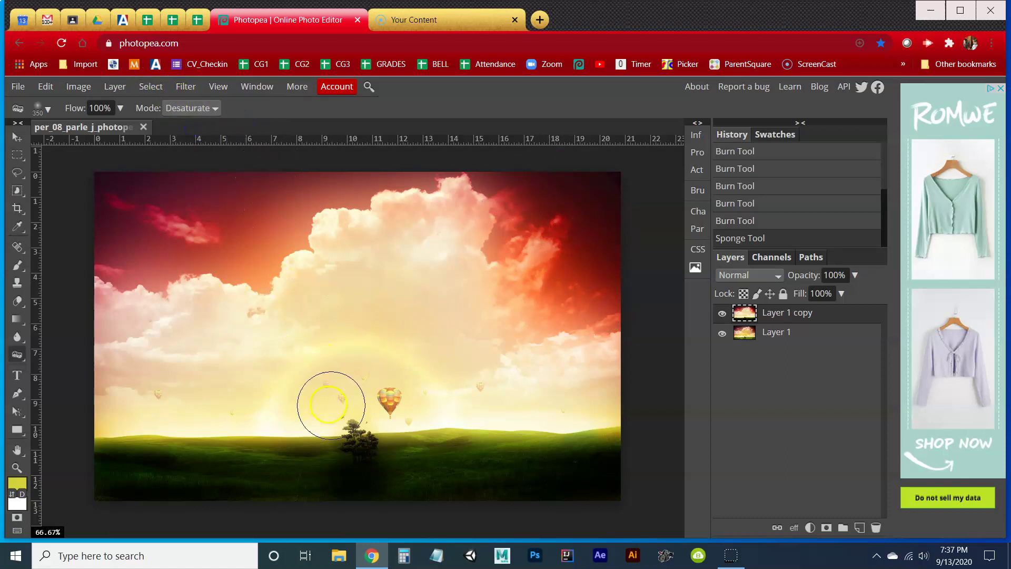
pyautogui.press('z')
pyautogui.scroll(5, 394, 409)
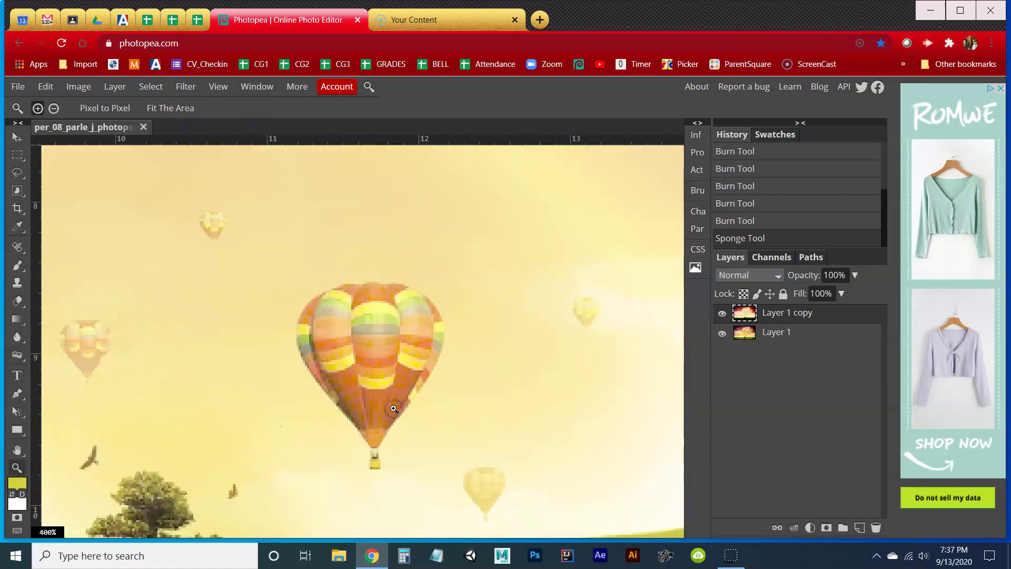
pyautogui.click(26, 358)
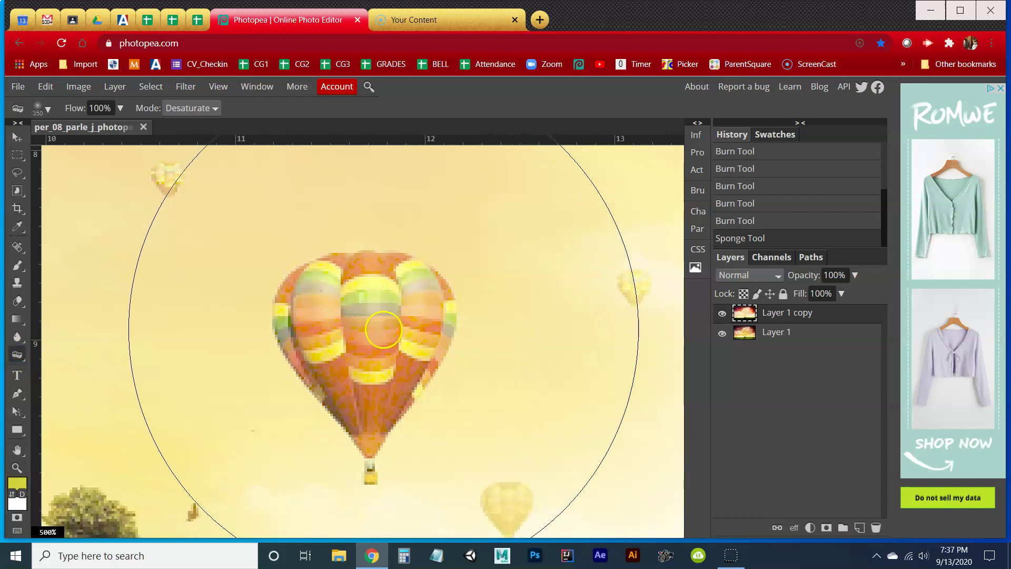
pyautogui.rightClick(390, 331)
pyautogui.moveTo(476, 357); pyautogui.dragTo(444, 360)
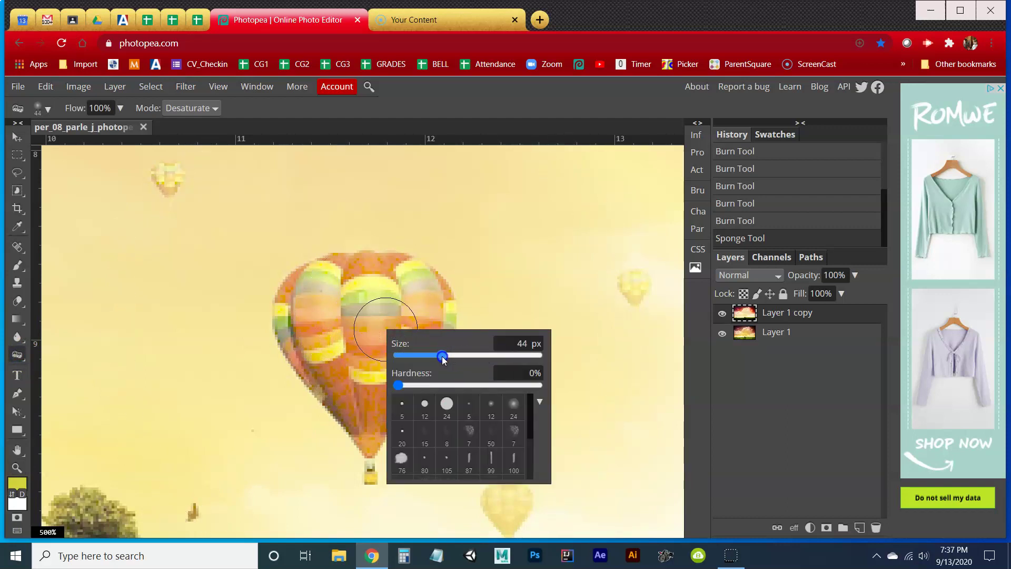
pyautogui.click(108, 129)
pyautogui.moveTo(261, 262)
pyautogui.mouseDown()
pyautogui.moveTo(329, 311)
pyautogui.moveTo(390, 306)
pyautogui.moveTo(390, 280)
pyautogui.moveTo(319, 295)
pyautogui.moveTo(309, 309)
pyautogui.moveTo(356, 430)
pyautogui.moveTo(398, 377)
pyautogui.moveTo(421, 305)
pyautogui.moveTo(393, 289)
pyautogui.moveTo(336, 287)
pyautogui.moveTo(308, 300)
pyautogui.moveTo(300, 312)
pyautogui.moveTo(345, 281)
pyautogui.moveTo(377, 288)
pyautogui.moveTo(315, 298)
pyautogui.moveTo(305, 323)
pyautogui.moveTo(360, 398)
pyautogui.moveTo(365, 306)
pyautogui.moveTo(377, 303)
pyautogui.moveTo(388, 394)
pyautogui.moveTo(374, 422)
pyautogui.moveTo(412, 357)
pyautogui.moveTo(396, 281)
pyautogui.moveTo(437, 316)
pyautogui.moveTo(433, 327)
pyautogui.moveTo(409, 296)
pyautogui.moveTo(364, 290)
pyautogui.moveTo(318, 295)
pyautogui.moveTo(300, 323)
pyautogui.moveTo(320, 309)
pyautogui.moveTo(416, 370)
pyautogui.mouseUp()
# Desaturate the three small balloons nearest the large balloon on its right side, reducing the Sponge brush to 20 and 15 px.
pyautogui.moveTo(525, 434)
pyautogui.mouseDown()
pyautogui.moveTo(437, 365)
pyautogui.moveTo(418, 404)
pyautogui.mouseUp()
pyautogui.moveTo(393, 453); pyautogui.dragTo(388, 450)
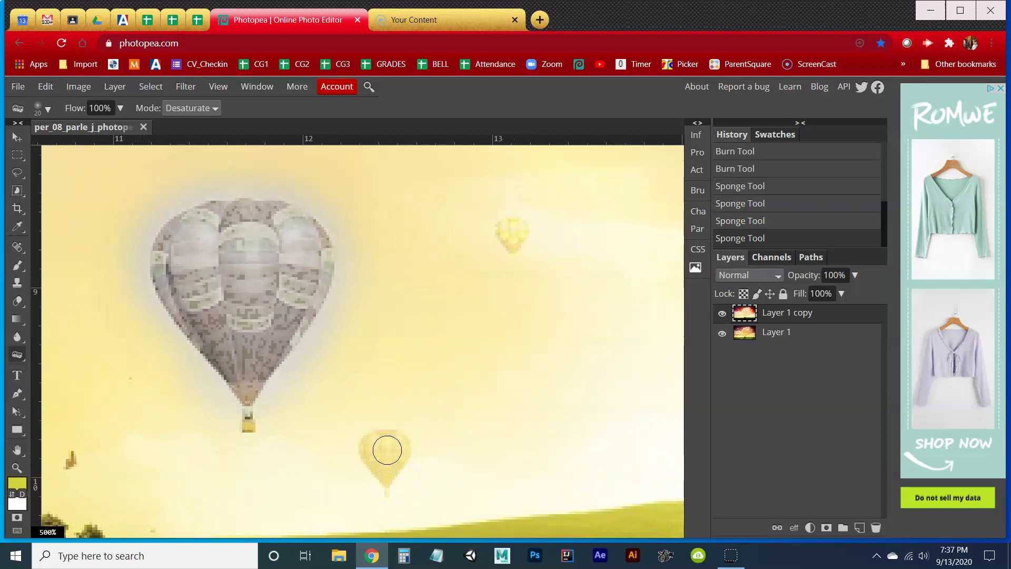
pyautogui.moveTo(368, 445)
pyautogui.mouseDown()
pyautogui.moveTo(382, 480)
pyautogui.moveTo(394, 444)
pyautogui.moveTo(388, 467)
pyautogui.mouseUp()
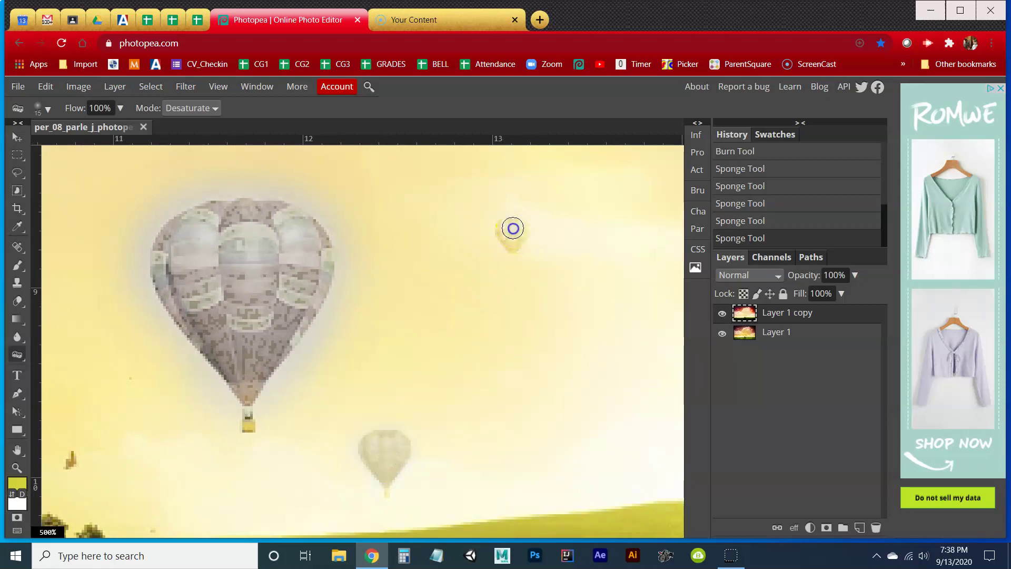
pyautogui.moveTo(517, 235); pyautogui.dragTo(515, 229)
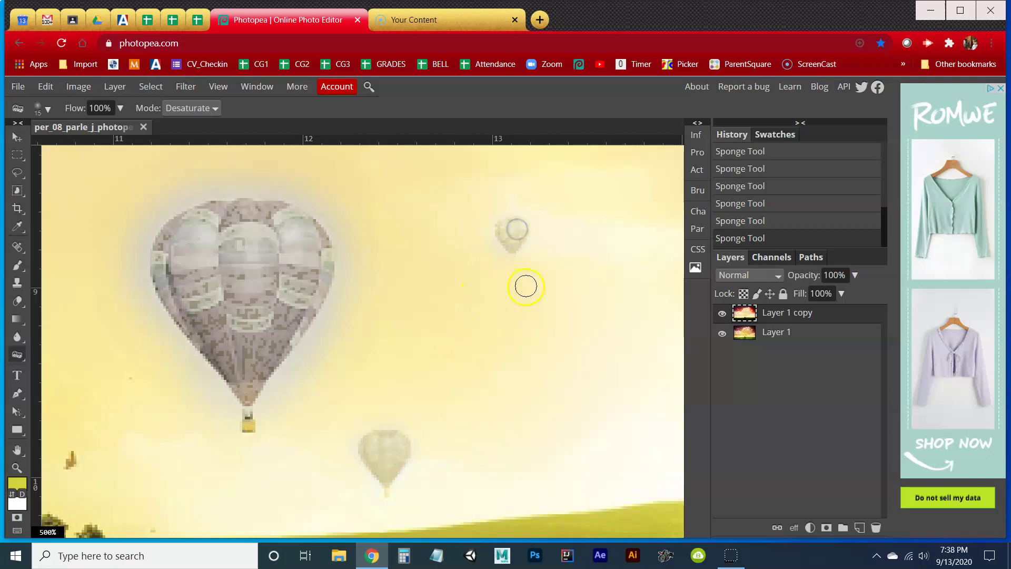
pyautogui.moveTo(546, 275); pyautogui.dragTo(334, 485)
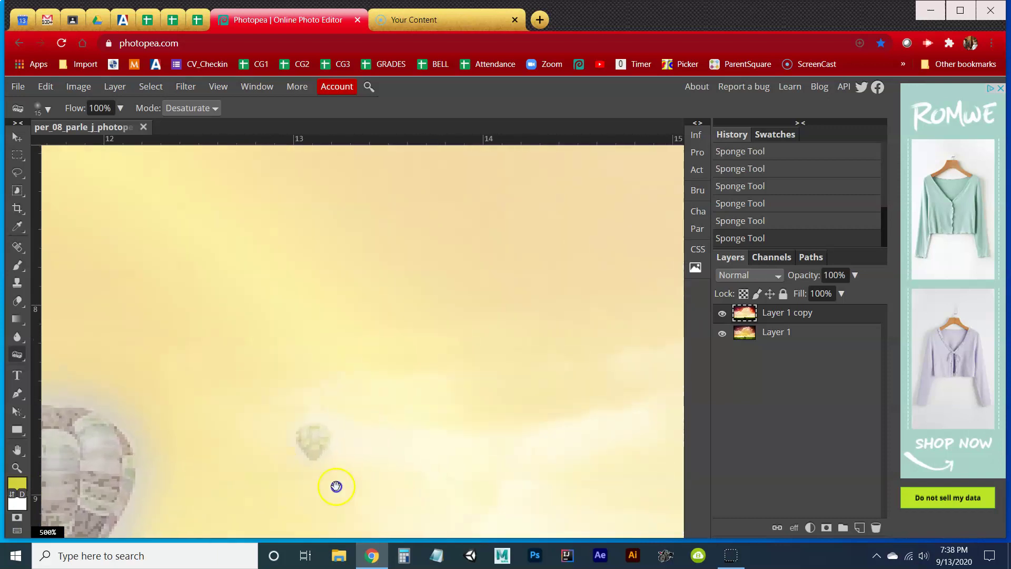
pyautogui.moveTo(451, 477); pyautogui.dragTo(227, 419)
pyautogui.moveTo(423, 341)
pyautogui.mouseDown()
pyautogui.moveTo(452, 336)
pyautogui.moveTo(421, 340)
pyautogui.moveTo(440, 381)
pyautogui.moveTo(460, 341)
pyautogui.moveTo(438, 357)
pyautogui.mouseUp()
# Desaturate the group of three small balloons just left of the large balloon with the 15 px Sponge brush.
pyautogui.moveTo(259, 352); pyautogui.dragTo(507, 354)
pyautogui.moveTo(119, 331); pyautogui.dragTo(438, 342)
pyautogui.moveTo(232, 350); pyautogui.dragTo(460, 374)
pyautogui.moveTo(348, 331); pyautogui.dragTo(361, 323)
pyautogui.moveTo(311, 409); pyautogui.dragTo(468, 318)
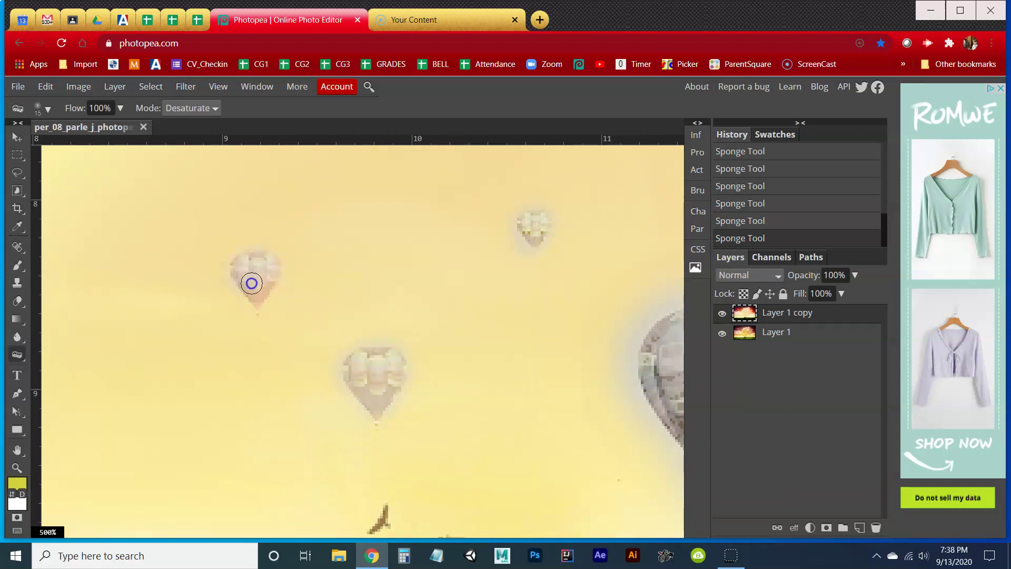
# Desaturate the faint small balloon farther left, low above the horizon, with the same Sponge brush.
pyautogui.moveTo(246, 362); pyautogui.dragTo(548, 290)
pyautogui.moveTo(223, 327); pyautogui.dragTo(272, 241)
pyautogui.moveTo(230, 350); pyautogui.dragTo(363, 251)
pyautogui.moveTo(140, 292); pyautogui.dragTo(477, 466)
pyautogui.moveTo(309, 410); pyautogui.dragTo(322, 394)
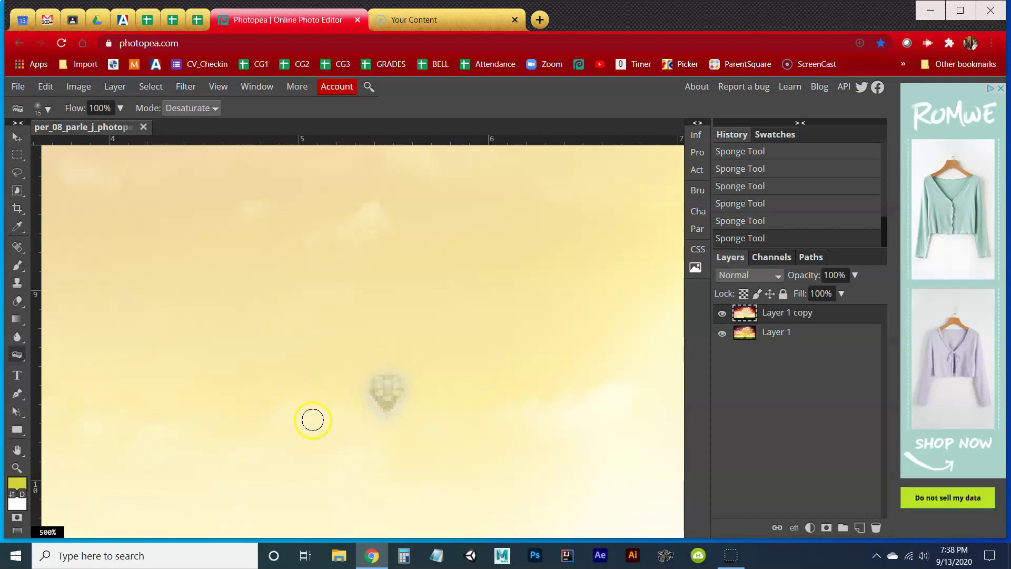
# Desaturate the leftmost balloon in the image with the 15 px Sponge brush.
pyautogui.press('z')
pyautogui.hotkey('ctrl', '1')
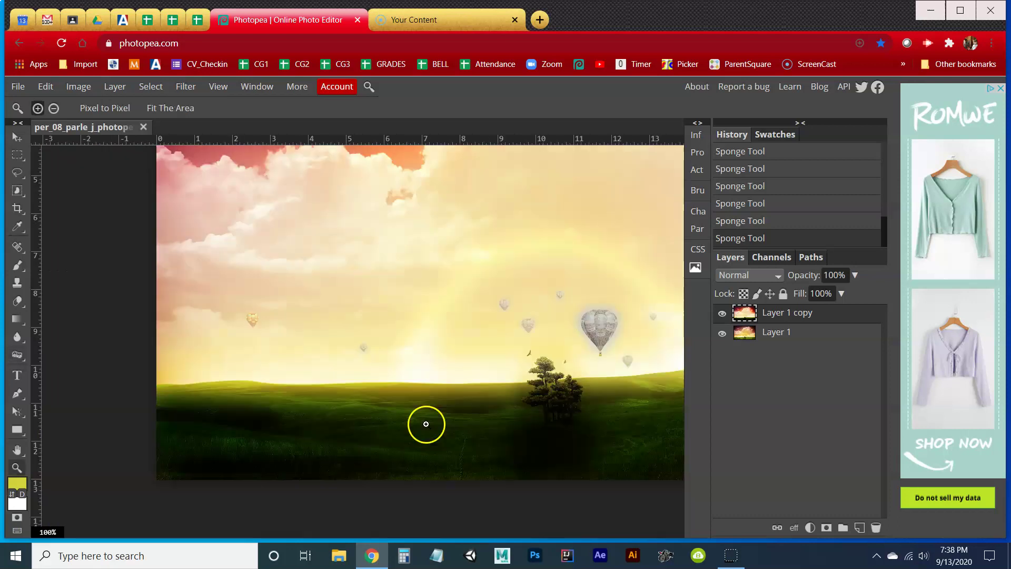
pyautogui.moveTo(510, 349); pyautogui.dragTo(613, 377)
pyautogui.moveTo(348, 358)
pyautogui.mouseDown()
pyautogui.moveTo(339, 356)
pyautogui.moveTo(349, 360)
pyautogui.mouseUp()
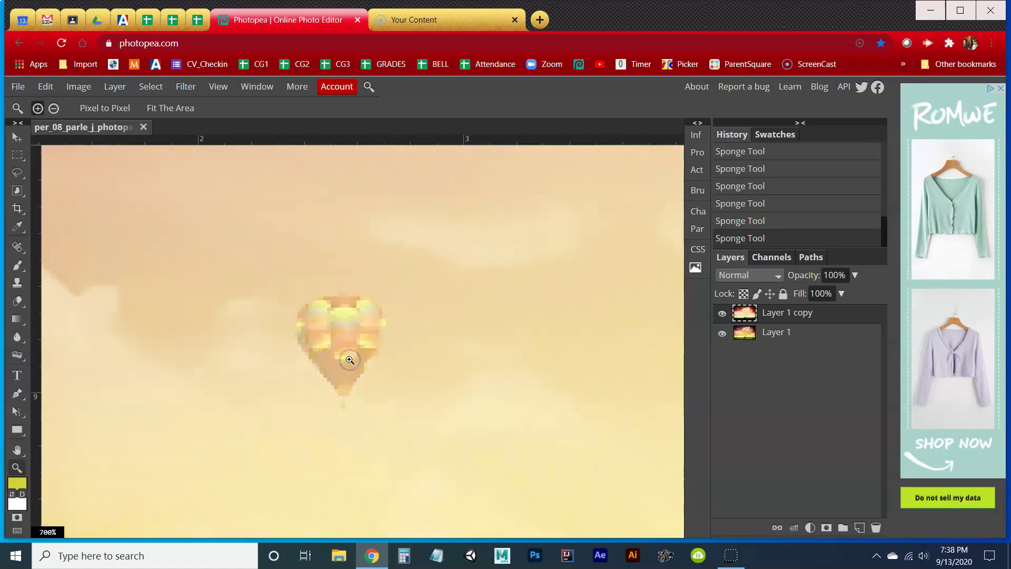
pyautogui.click(17, 355)
pyautogui.moveTo(324, 327)
pyautogui.mouseDown()
pyautogui.moveTo(349, 315)
pyautogui.moveTo(308, 311)
pyautogui.moveTo(304, 333)
pyautogui.moveTo(337, 375)
pyautogui.moveTo(366, 338)
pyautogui.moveTo(364, 313)
pyautogui.moveTo(327, 325)
pyautogui.moveTo(347, 363)
pyautogui.moveTo(364, 321)
pyautogui.mouseUp()
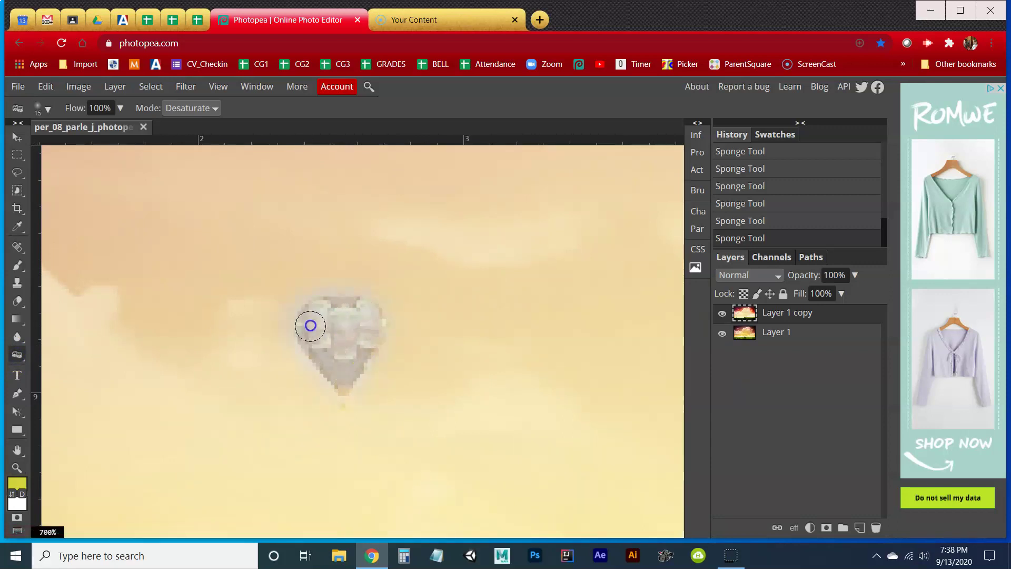
# Desaturate the remaining tiny yellow balloon near the image's right edge with the Sponge tool.
pyautogui.press('z')
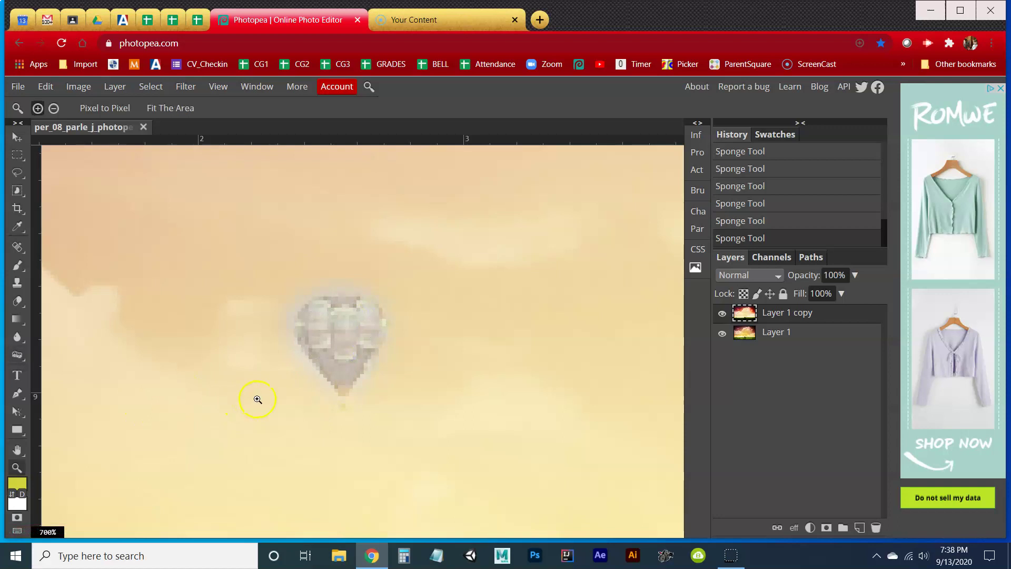
pyautogui.keyDown('alt'); pyautogui.click(303, 412); pyautogui.keyUp('alt')
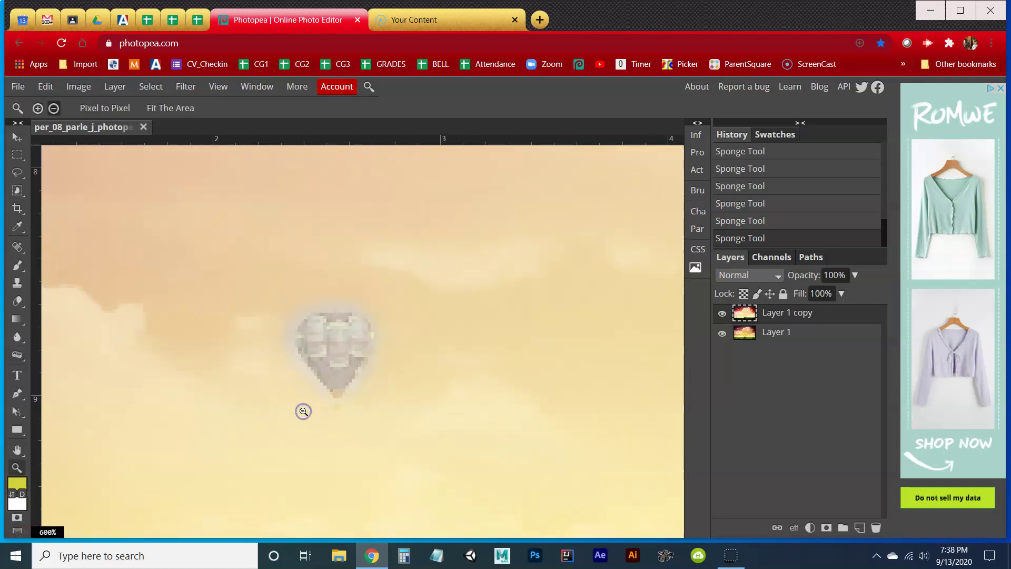
pyautogui.keyDown('alt'); pyautogui.click(303, 411); pyautogui.keyUp('alt')
pyautogui.keyDown('alt'); pyautogui.click(303, 412); pyautogui.keyUp('alt')
pyautogui.keyDown('alt'); pyautogui.click(303, 411); pyautogui.keyUp('alt')
pyautogui.keyDown('alt'); pyautogui.click(304, 411); pyautogui.keyUp('alt')
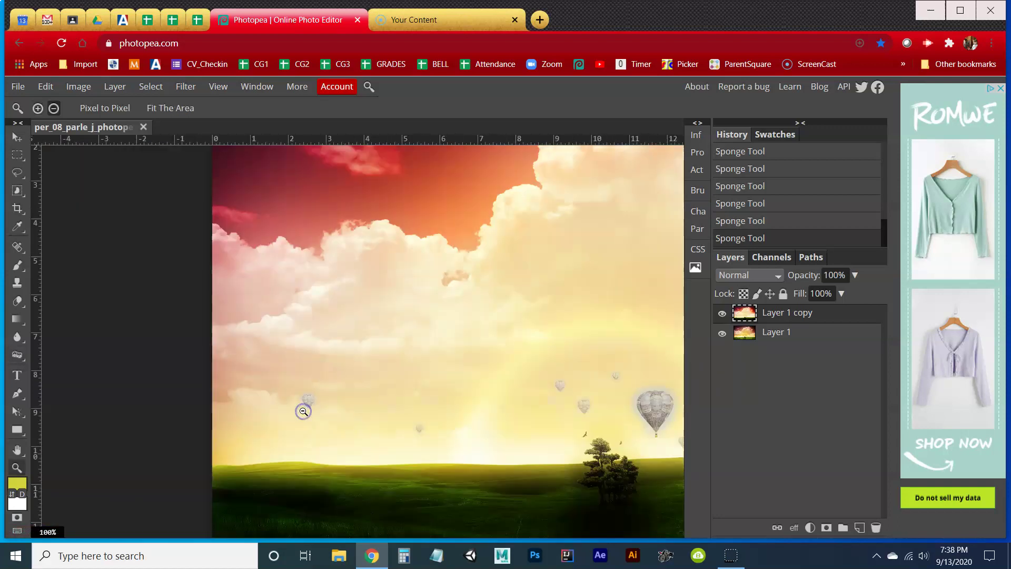
pyautogui.moveTo(491, 391); pyautogui.dragTo(165, 366)
pyautogui.click(567, 406)
pyautogui.click(566, 406)
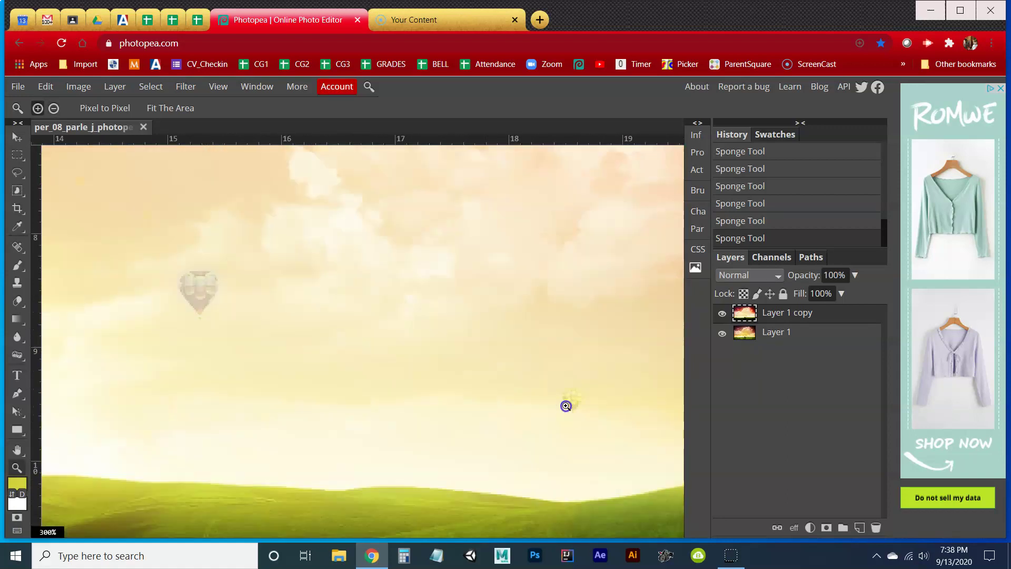
pyautogui.click(566, 406)
pyautogui.click(566, 406)
pyautogui.click(566, 406)
pyautogui.click(18, 355)
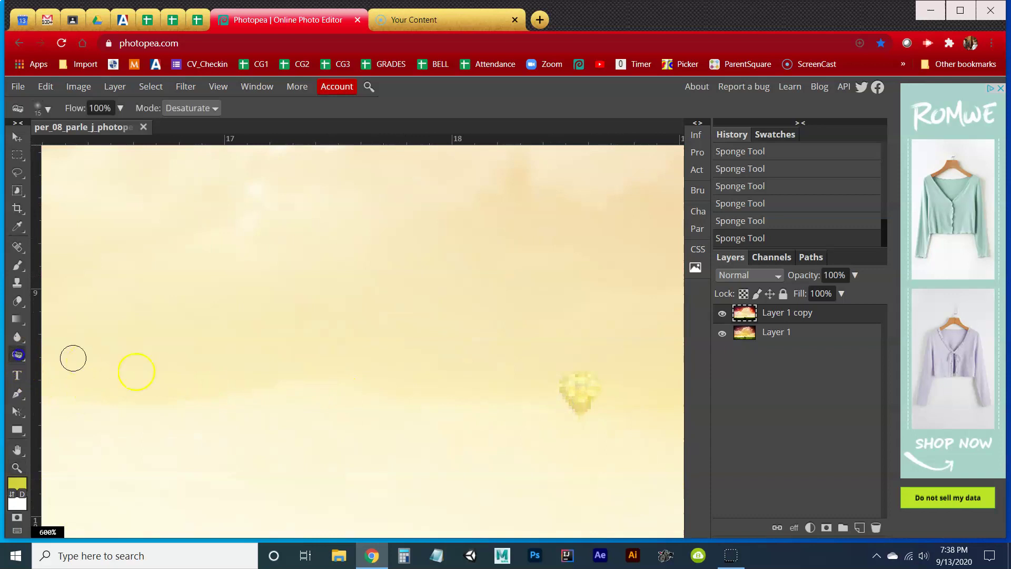
pyautogui.moveTo(582, 392); pyautogui.dragTo(566, 385)
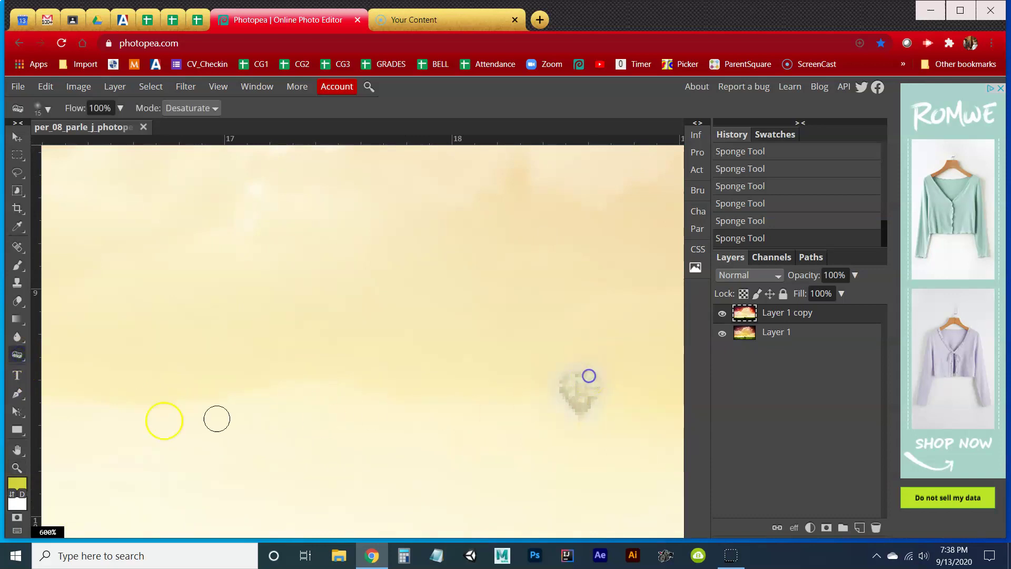
# Add a new empty layer above Layer 1 copy.
pyautogui.press('z')
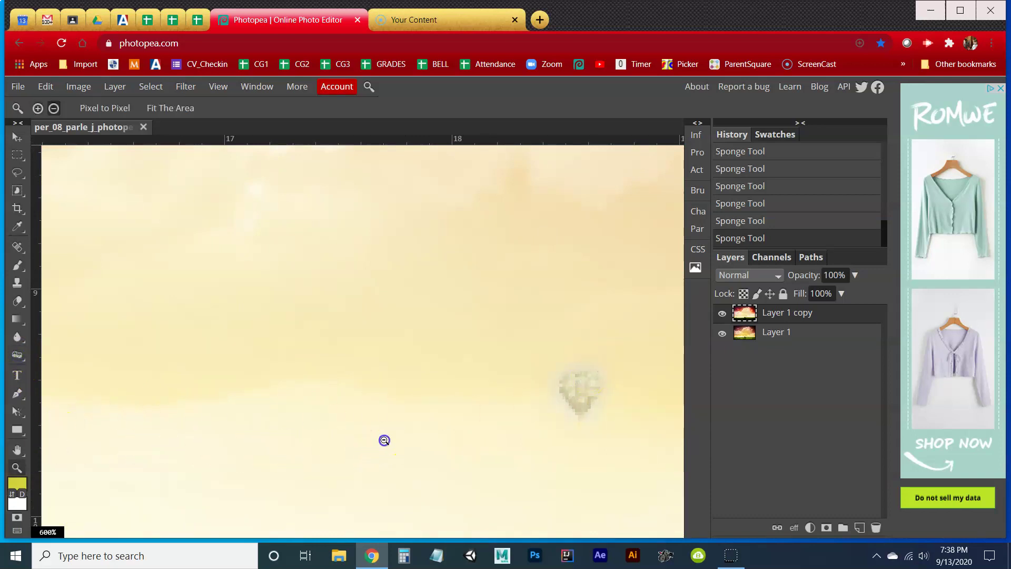
pyautogui.scroll(-5, 384, 440)
pyautogui.scroll(-1, 384, 440)
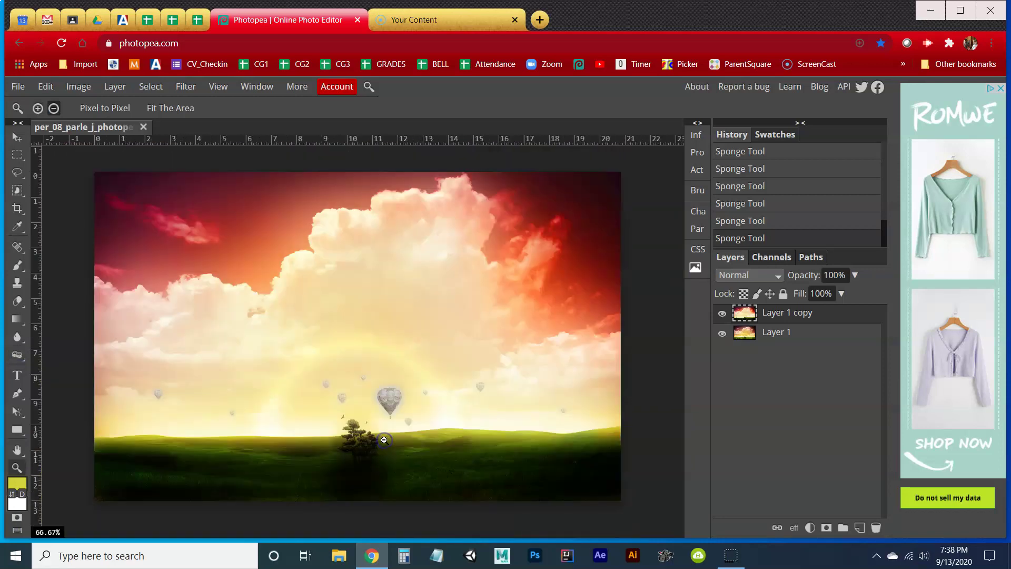
pyautogui.click(38, 108)
pyautogui.click(860, 527)
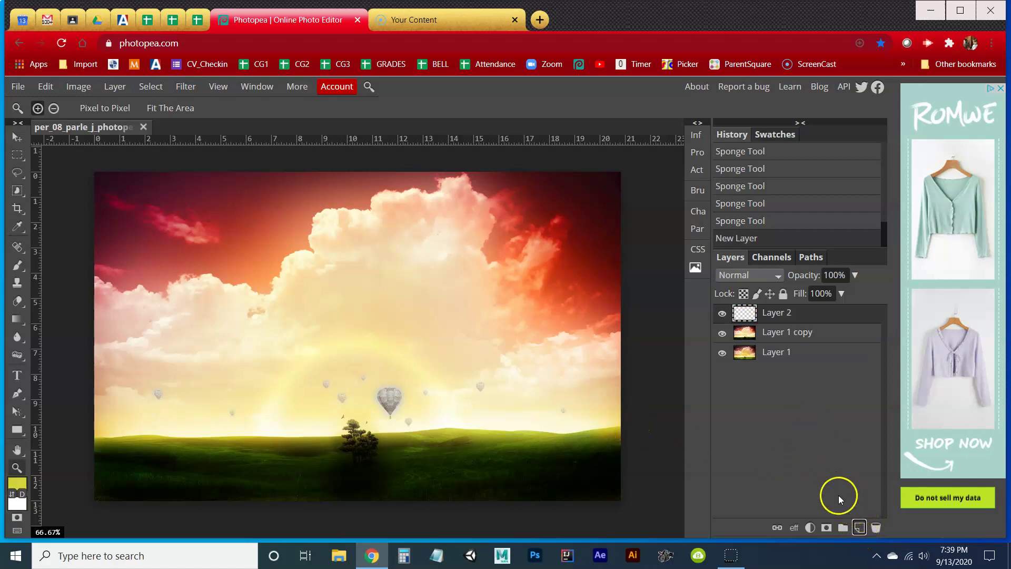
# Fill Layer 2 with a vertical linear gradient using the yellow, purple, orange and blue preset.
pyautogui.click(19, 321)
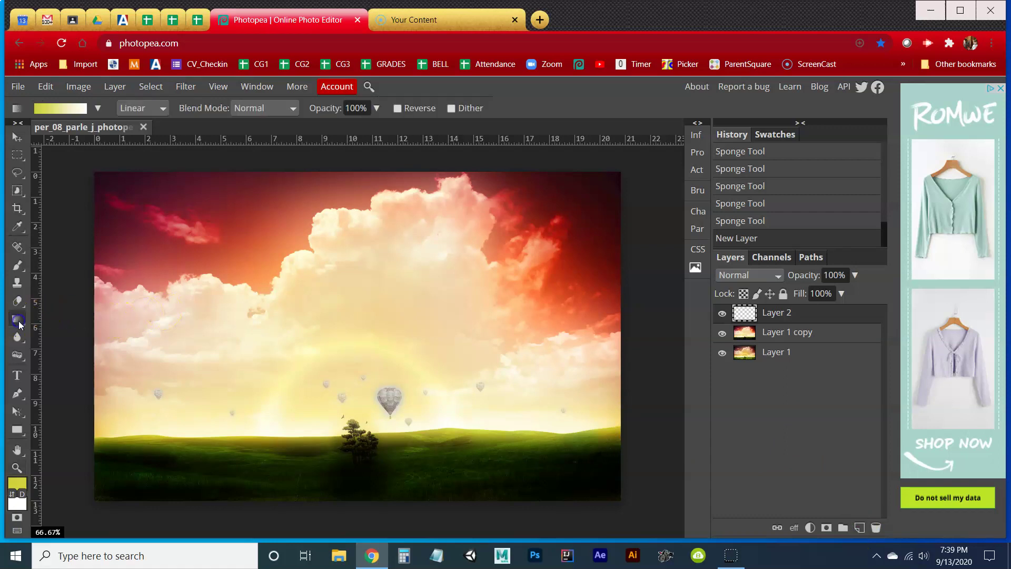
pyautogui.click(59, 109)
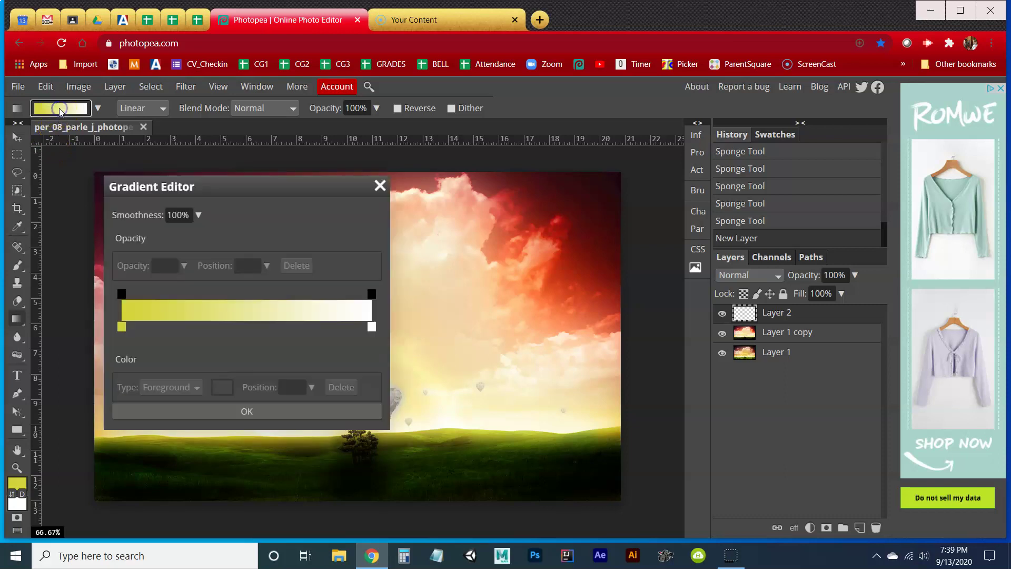
pyautogui.click(379, 187)
pyautogui.click(97, 109)
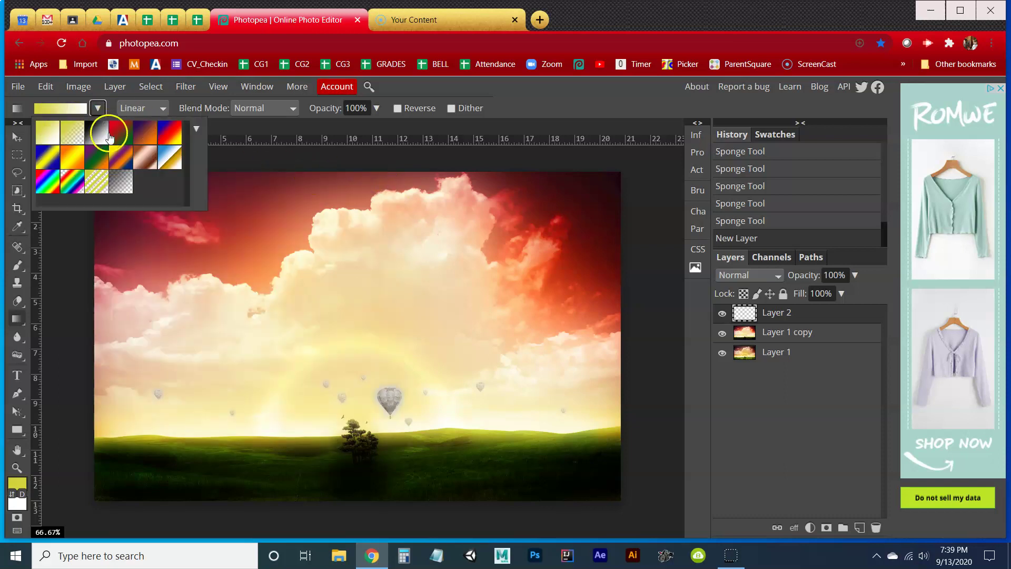
pyautogui.click(120, 157)
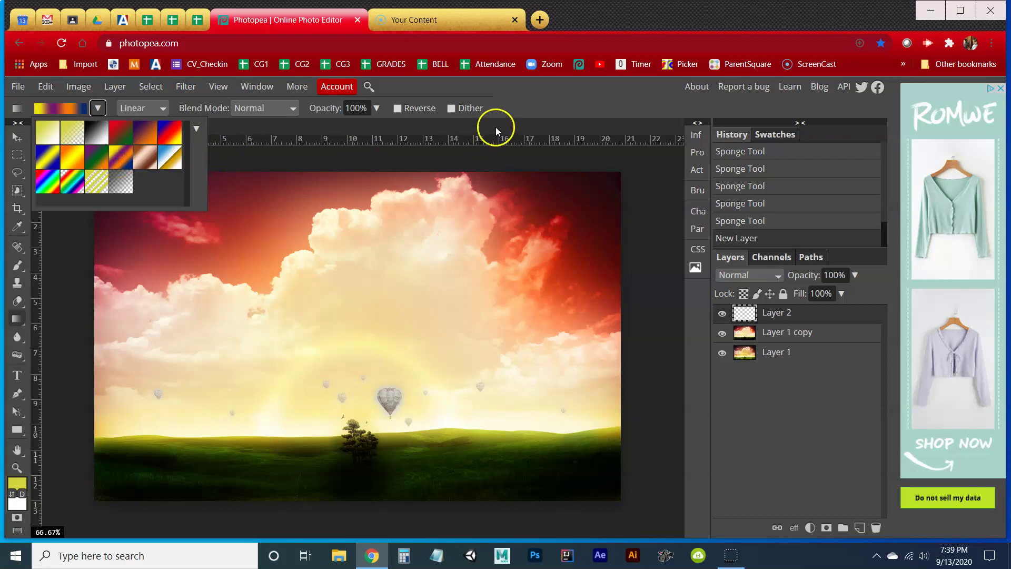
pyautogui.click(542, 93)
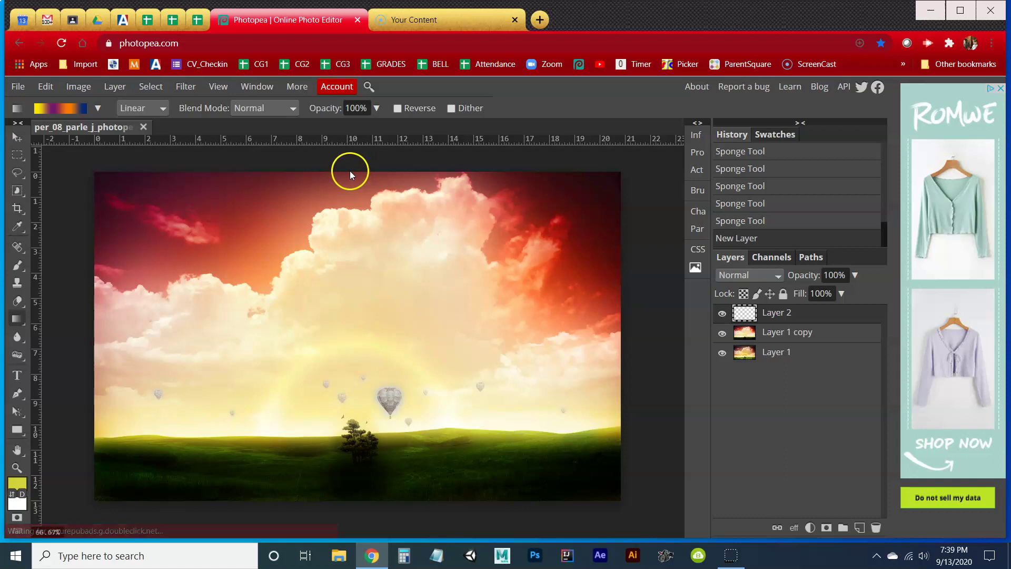
pyautogui.moveTo(358, 238); pyautogui.dragTo(366, 500)
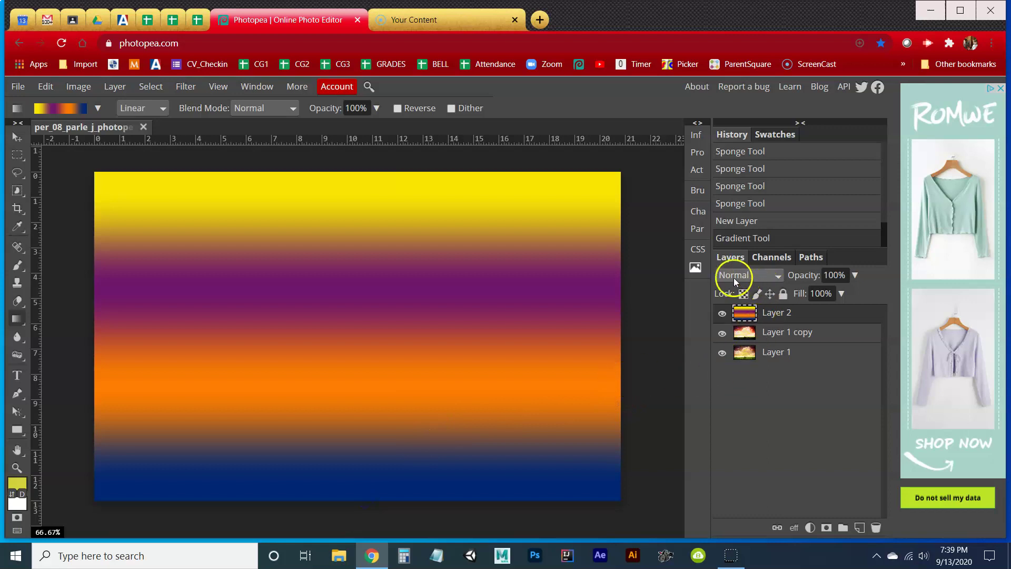
# Try the blending modes from Darken through Linear Burn, Linear Dodge and Vivid Light to Hard Mix on Layer 2.
pyautogui.click(752, 276)
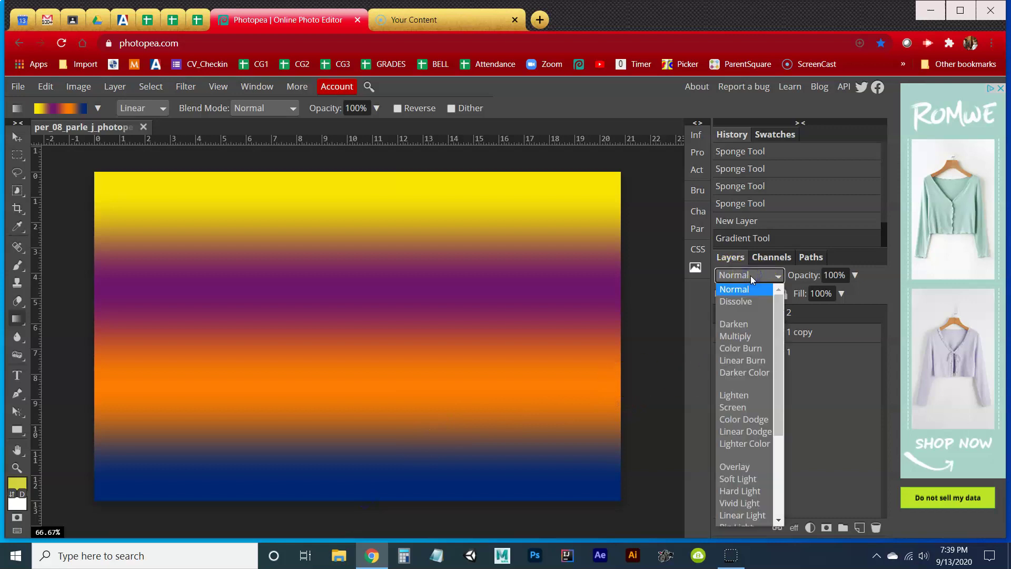
pyautogui.click(750, 276)
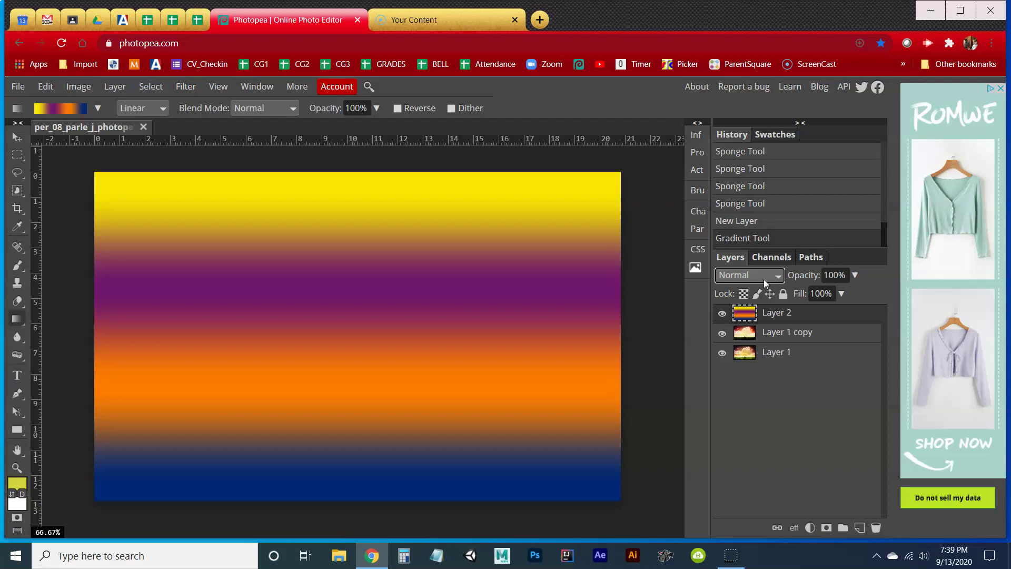
pyautogui.scroll(-2, 765, 282)
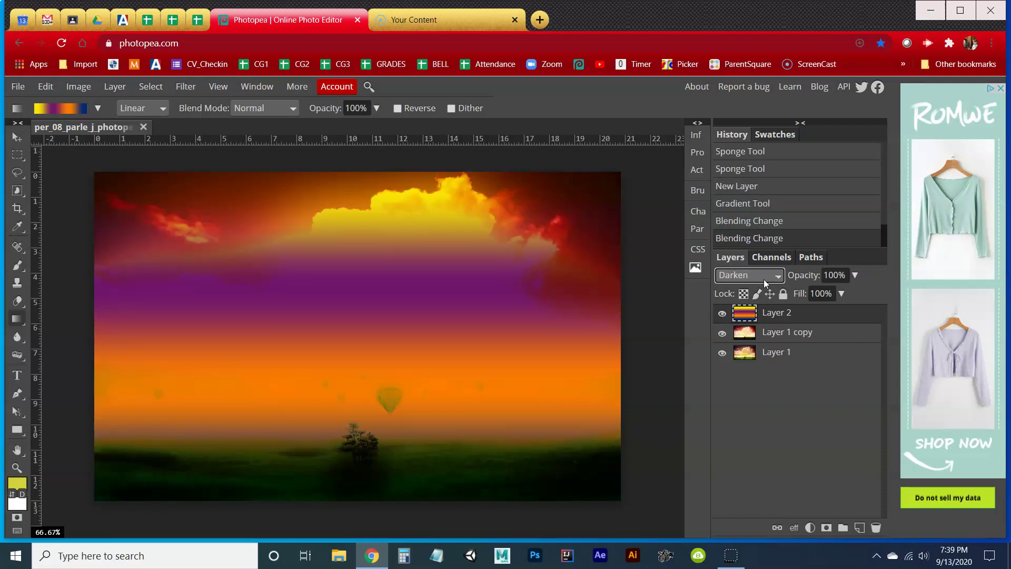
pyautogui.scroll(-4, 765, 282)
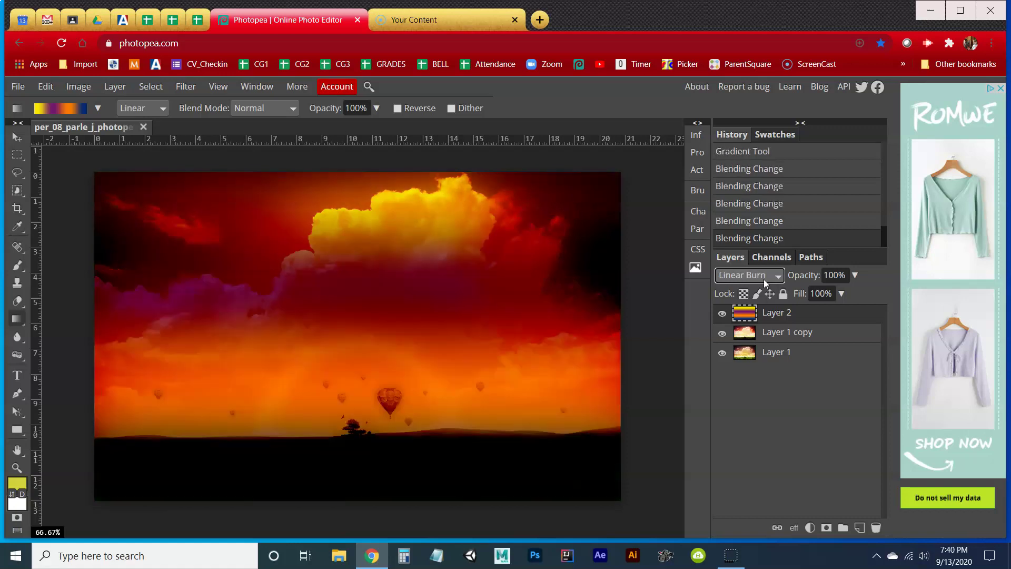
pyautogui.scroll(-6, 765, 282)
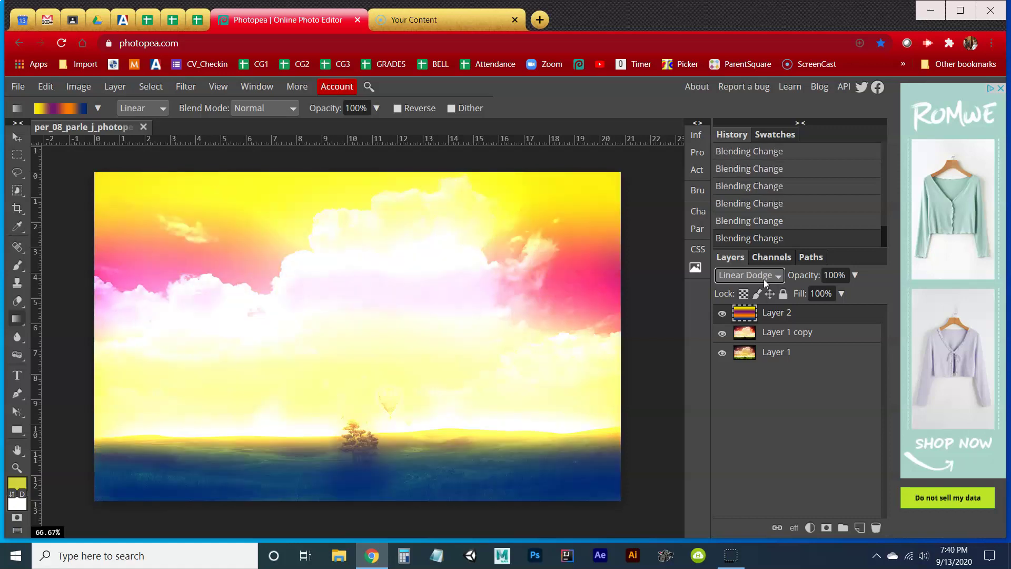
pyautogui.scroll(-4, 765, 283)
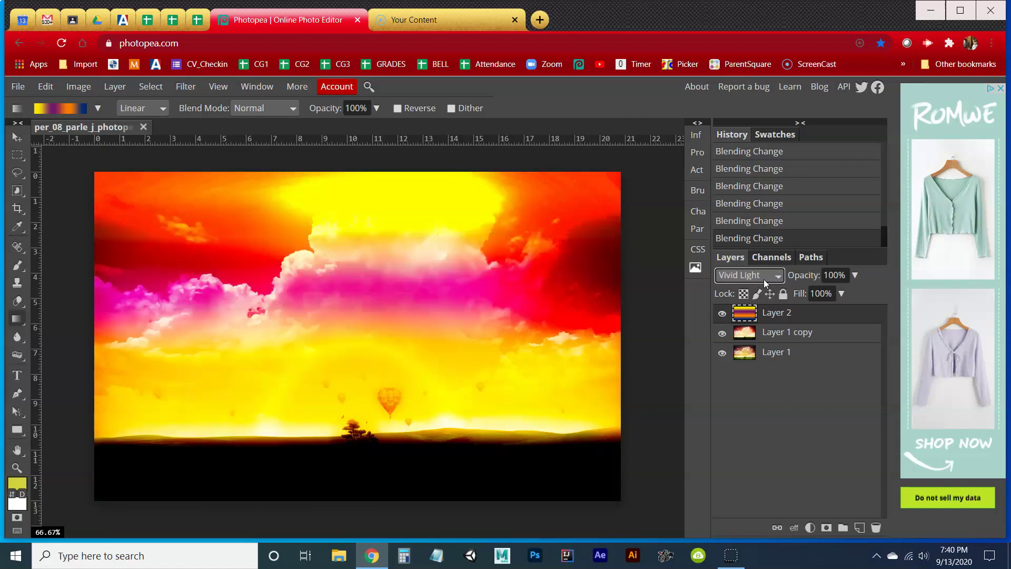
pyautogui.scroll(1, 765, 282)
pyautogui.scroll(-4, 765, 279)
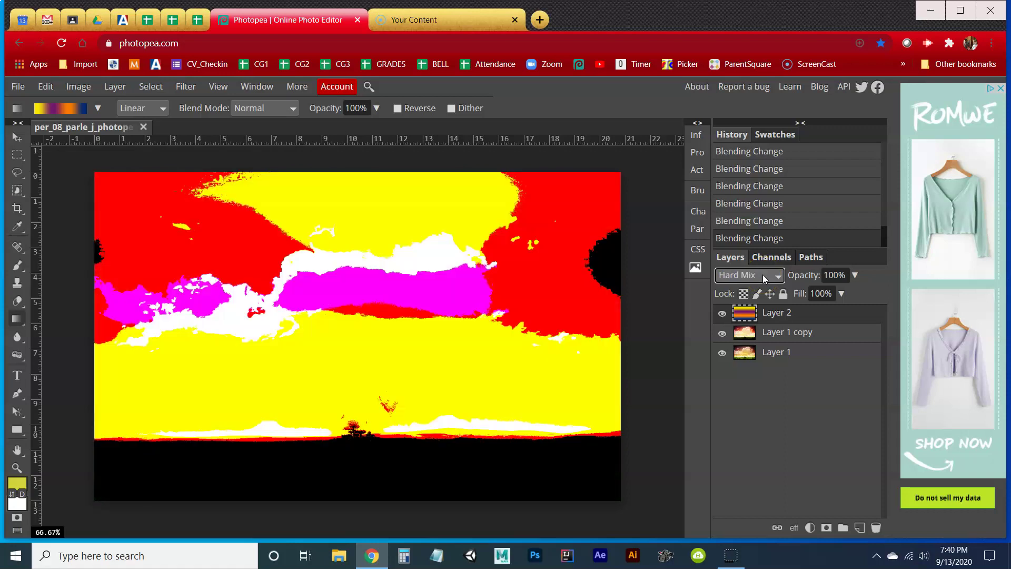
# Try the blending modes after Hard Mix on Layer 2, including Hue, through to Luminosity.
pyautogui.scroll(-1, 765, 278)
pyautogui.scroll(-2, 764, 279)
pyautogui.scroll(-2, 765, 279)
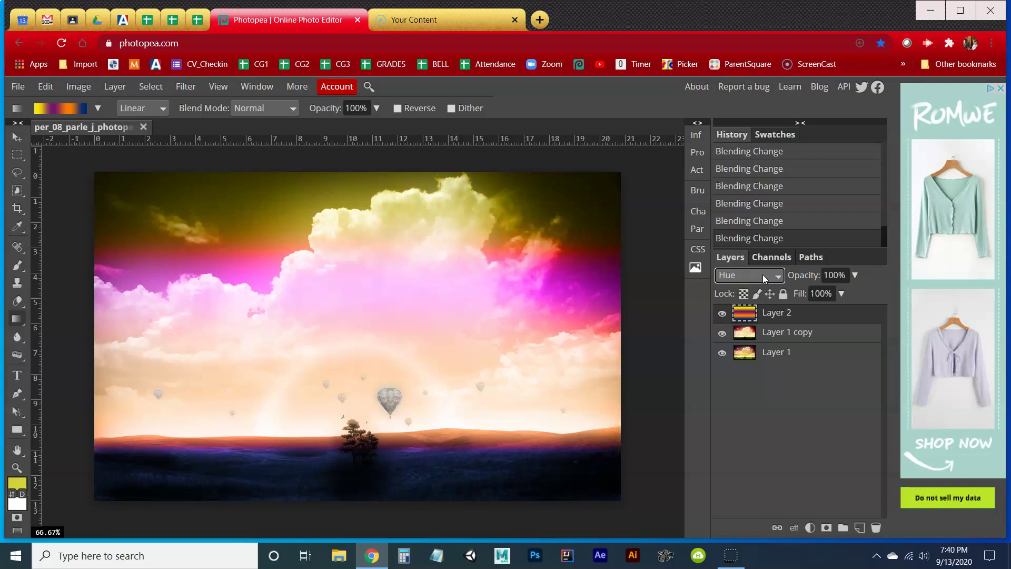
pyautogui.scroll(1, 765, 279)
pyautogui.scroll(-1, 765, 278)
pyautogui.scroll(-2, 765, 278)
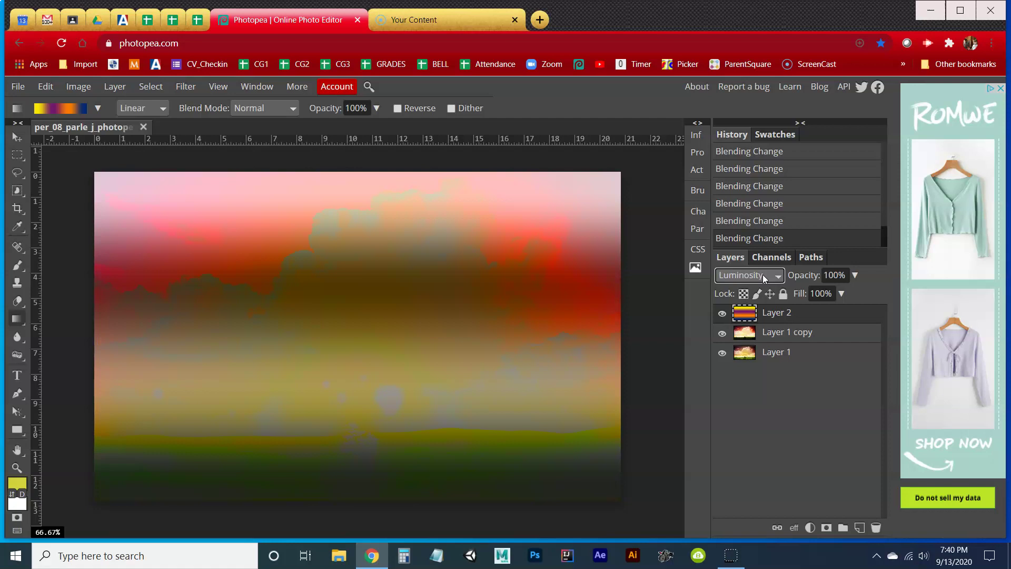
# Go back through Saturation and Subtract and set Layer 2's blending mode to Difference.
pyautogui.scroll(2, 765, 279)
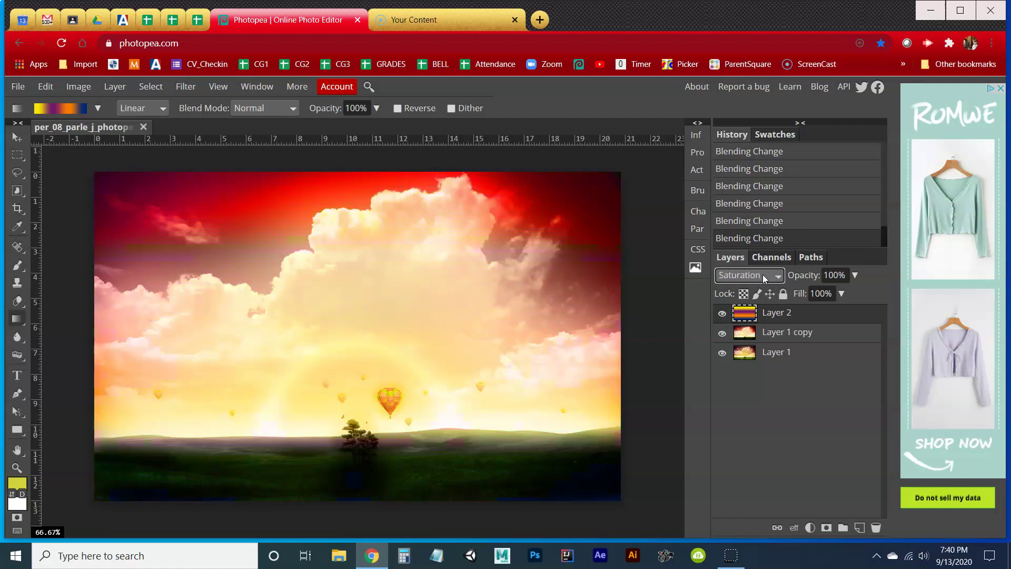
pyautogui.scroll(3, 765, 278)
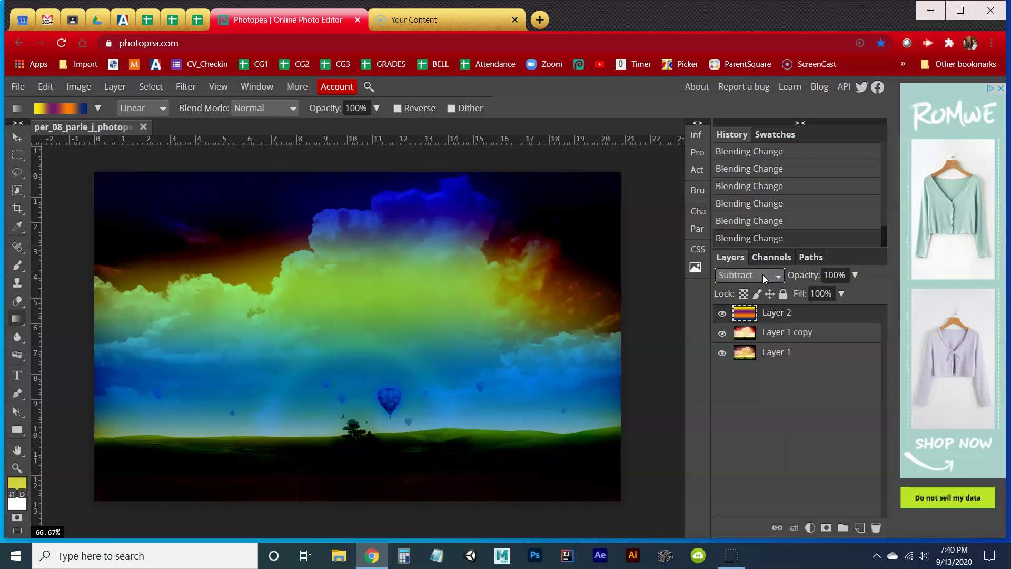
pyautogui.scroll(2, 764, 278)
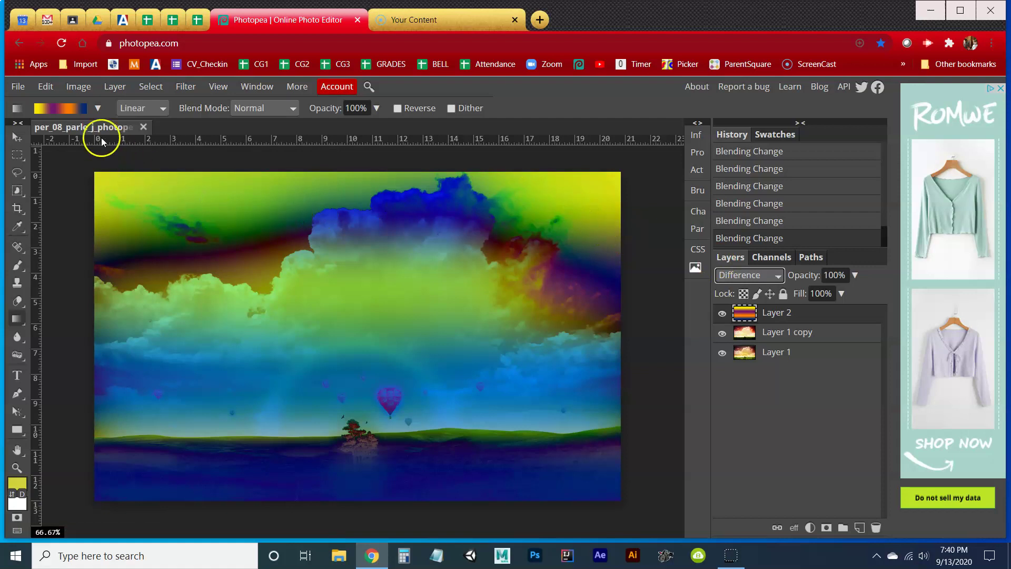
# Save the document as a PSD in the 08_Photopea_08 folder, replacing the existing PSD file there.
pyautogui.click(22, 87)
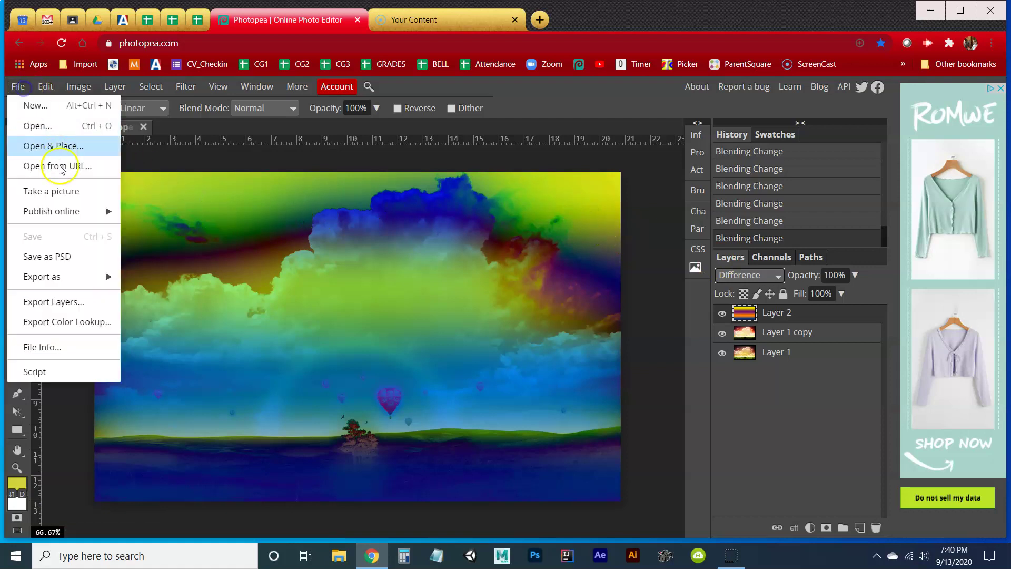
pyautogui.click(65, 258)
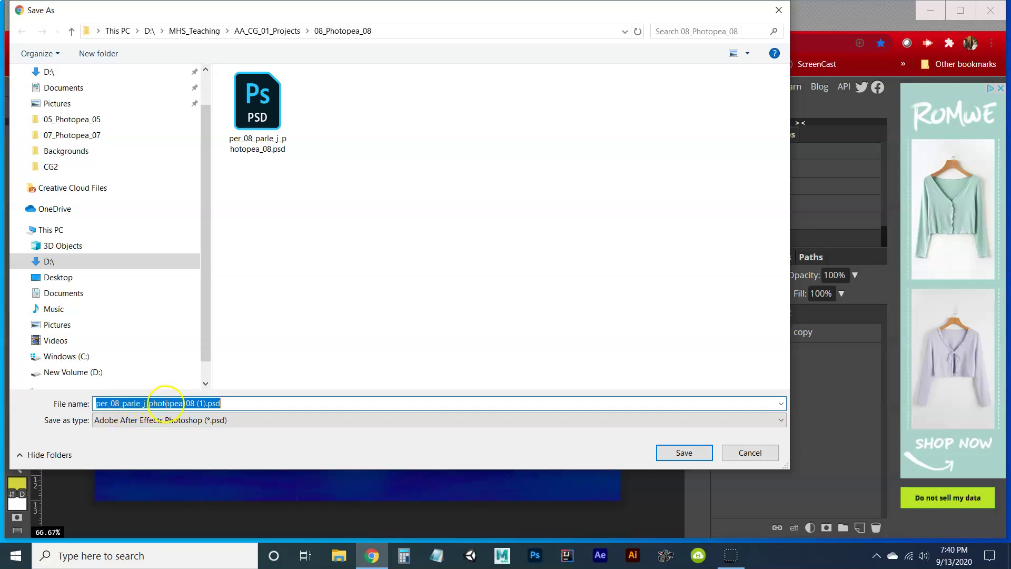
pyautogui.click(270, 133)
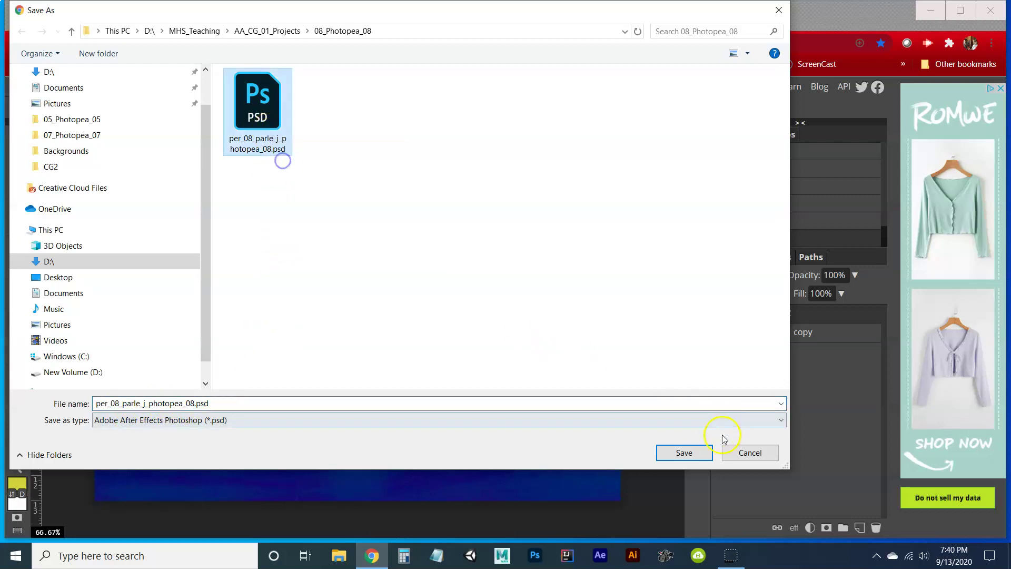
pyautogui.click(703, 452)
pyautogui.click(535, 283)
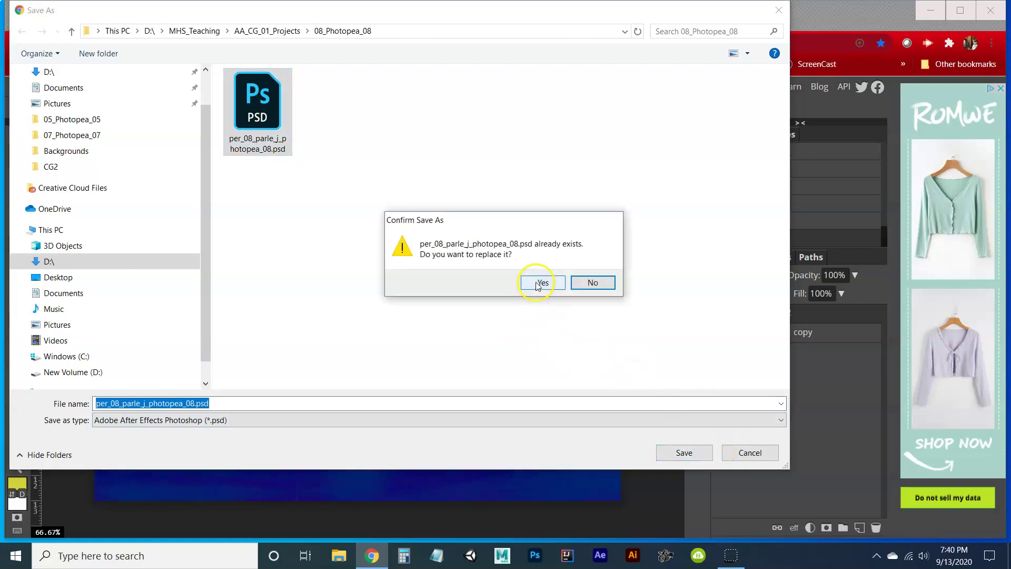